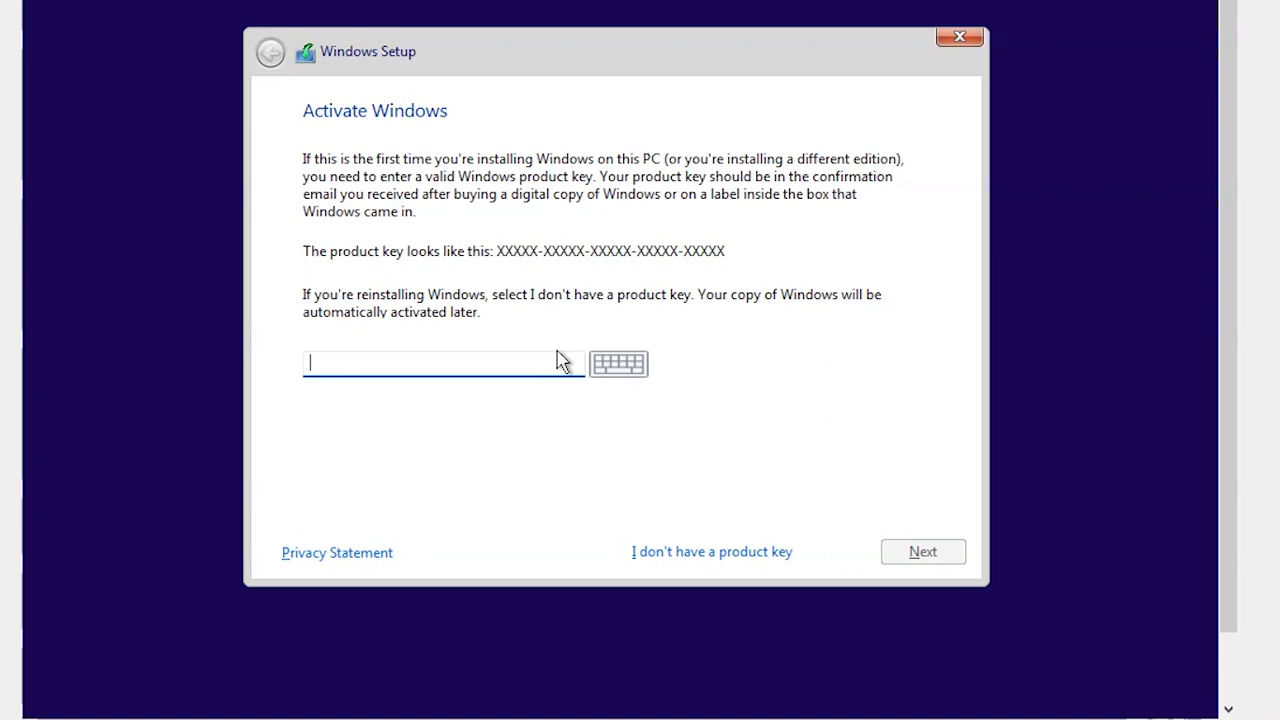
# - Continue Windows Setup without a product key, select the Windows edition and accept the license terms
pyautogui.click(705, 555)
pyautogui.click(414, 304)
pyautogui.click(928, 554)
pyautogui.click(309, 506)
pyautogui.click(912, 558)
# - Choose a custom installation, create a partition on Drive 0, and install Windows on Drive 0 Partition 2
pyautogui.click(621, 324)
pyautogui.click(790, 410)
pyautogui.click(830, 450)
pyautogui.click(774, 446)
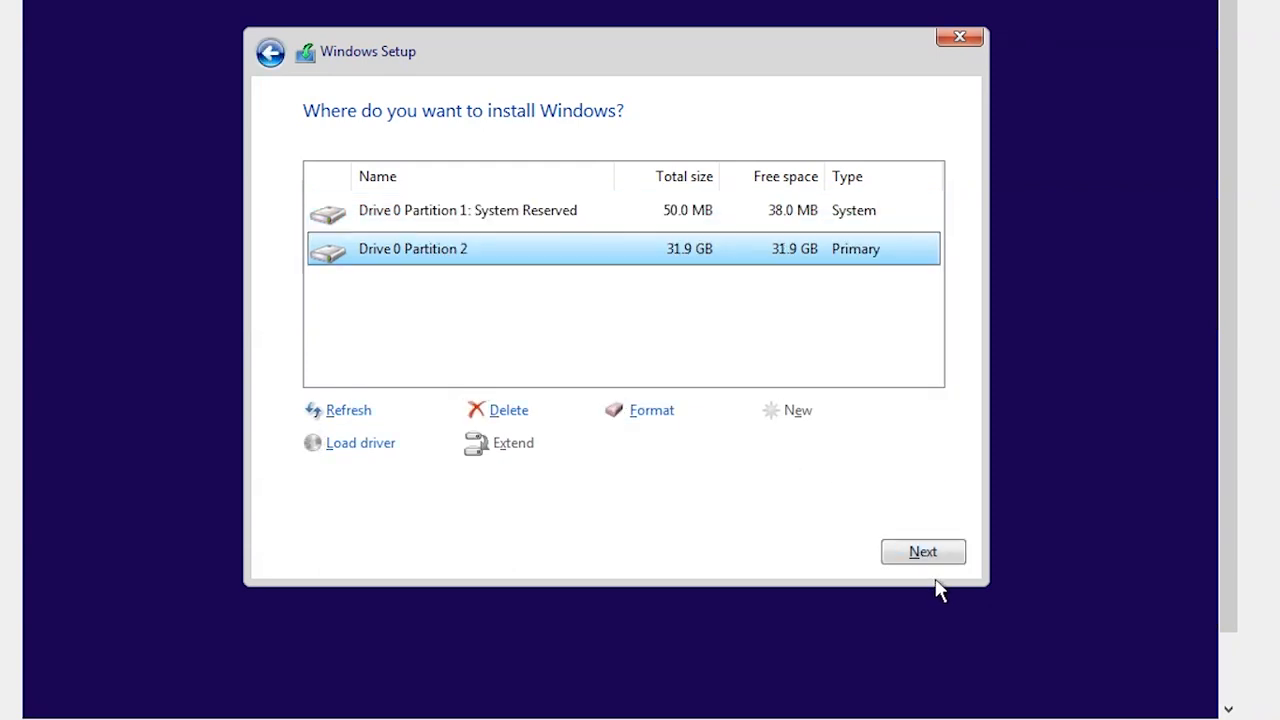
pyautogui.click(925, 552)
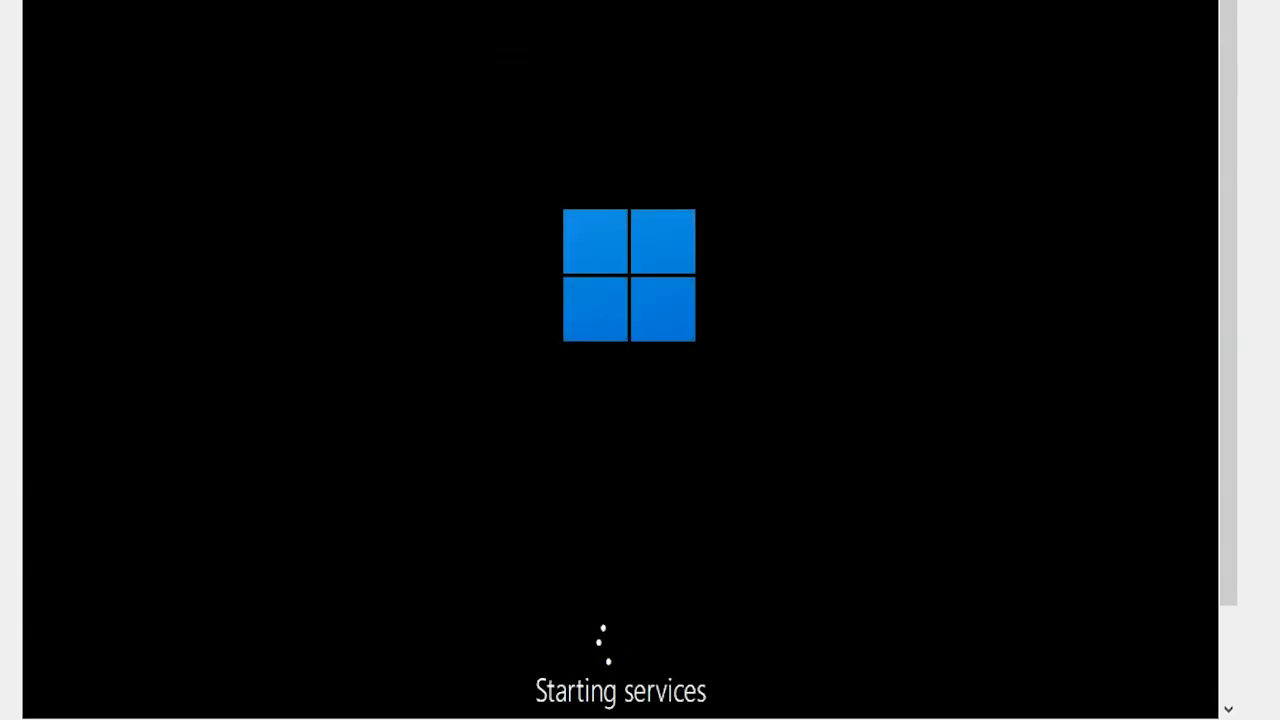
# - Confirm United States as the region with the suggested keyboard layout, and continue setup without an internet connection
pyautogui.scroll(-2, 1220, 510)
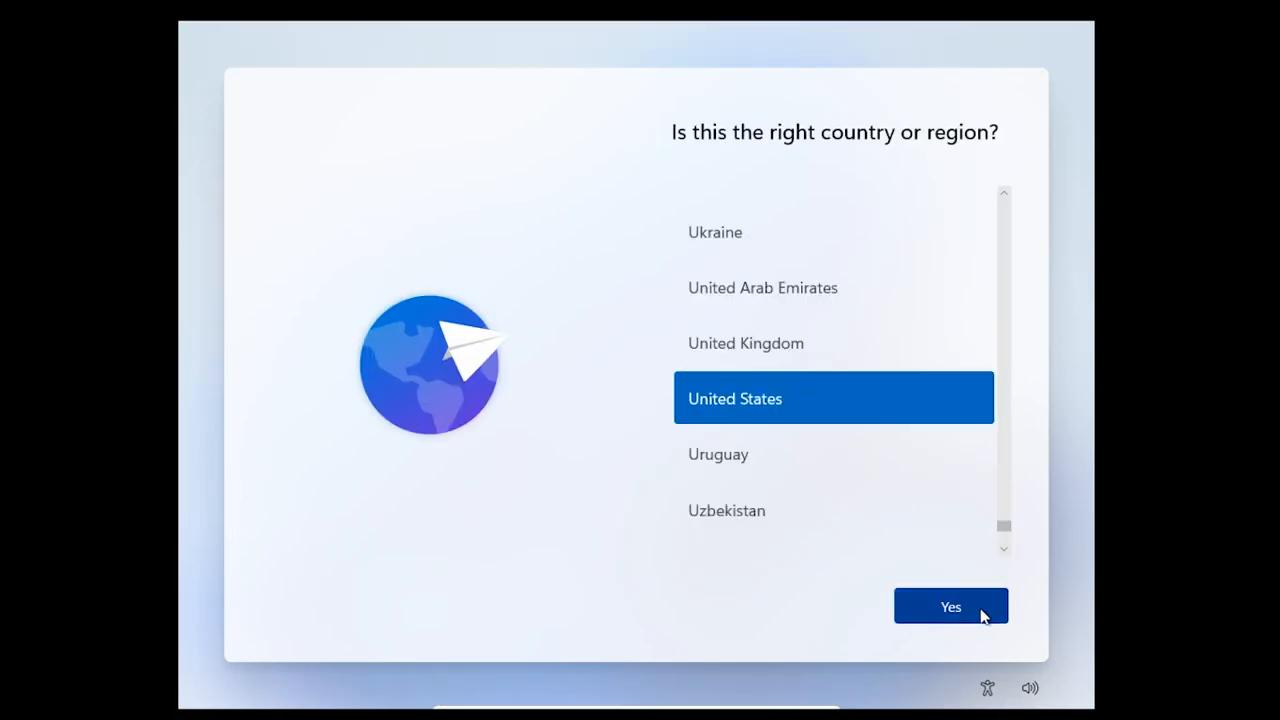
pyautogui.click(955, 607)
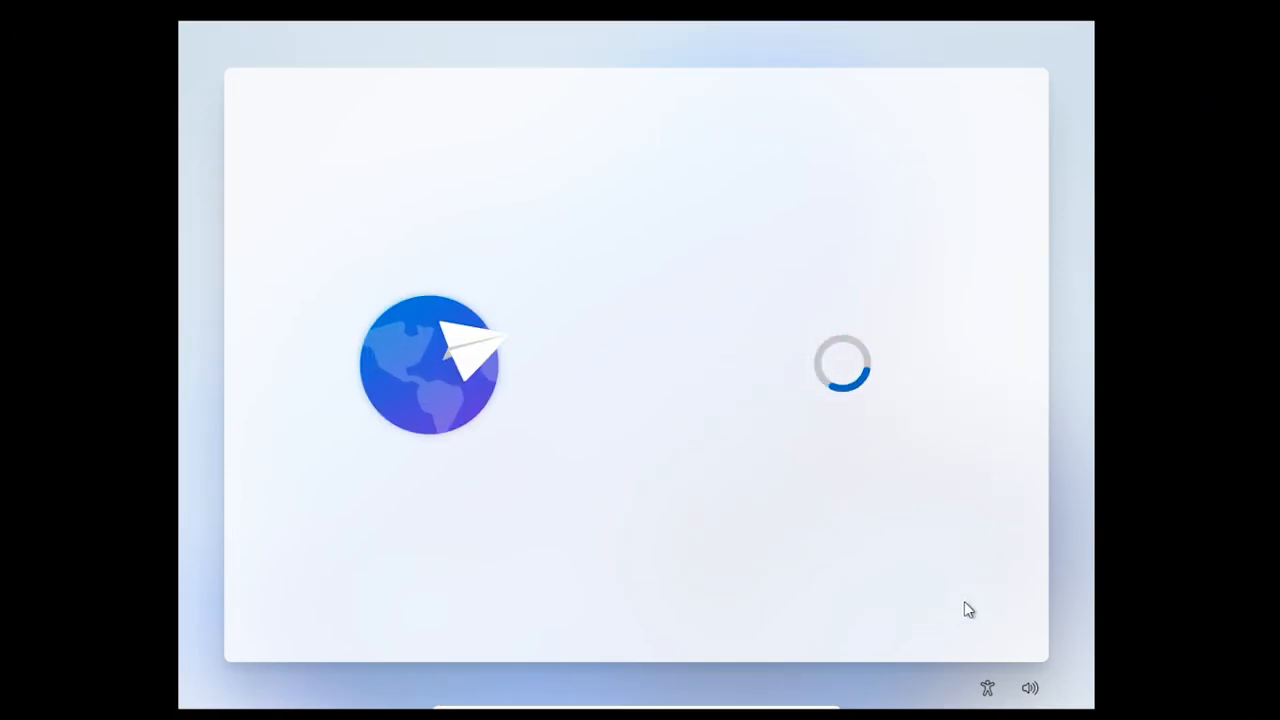
pyautogui.click(953, 610)
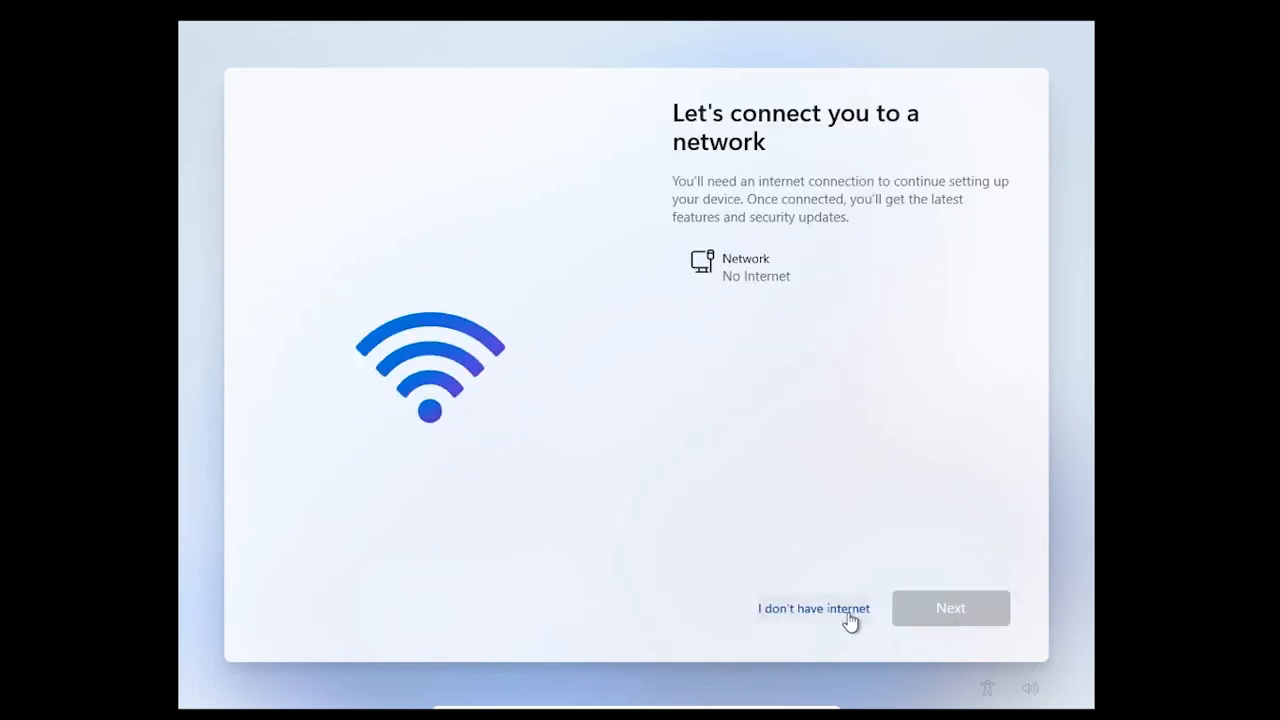
pyautogui.click(838, 610)
pyautogui.click(849, 603)
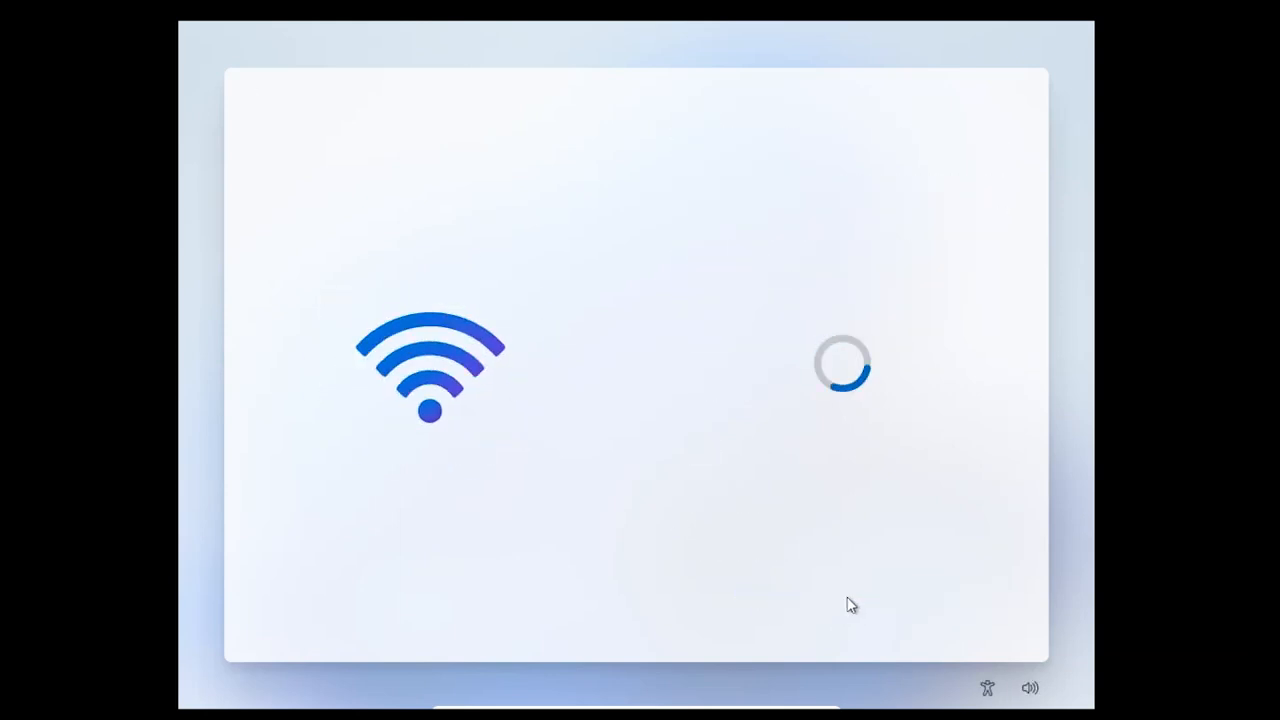
# - Create a local account with the user's name and no password, and accept the privacy settings
pyautogui.write('technician')
pyautogui.press('Return')
pyautogui.press('Return')
pyautogui.scroll(-6, 760, 420)
pyautogui.click(960, 612)
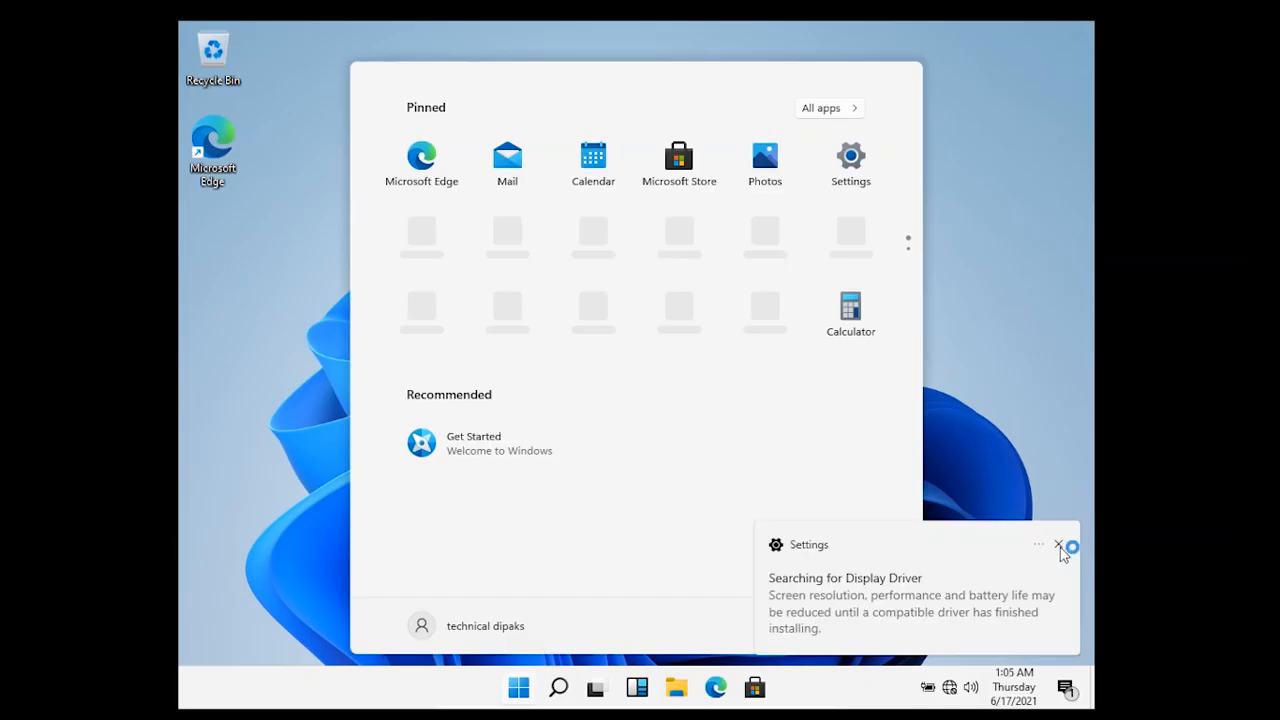
# - Dismiss the display driver notification, close the Start menu and refresh the desktop
pyautogui.click(1058, 545)
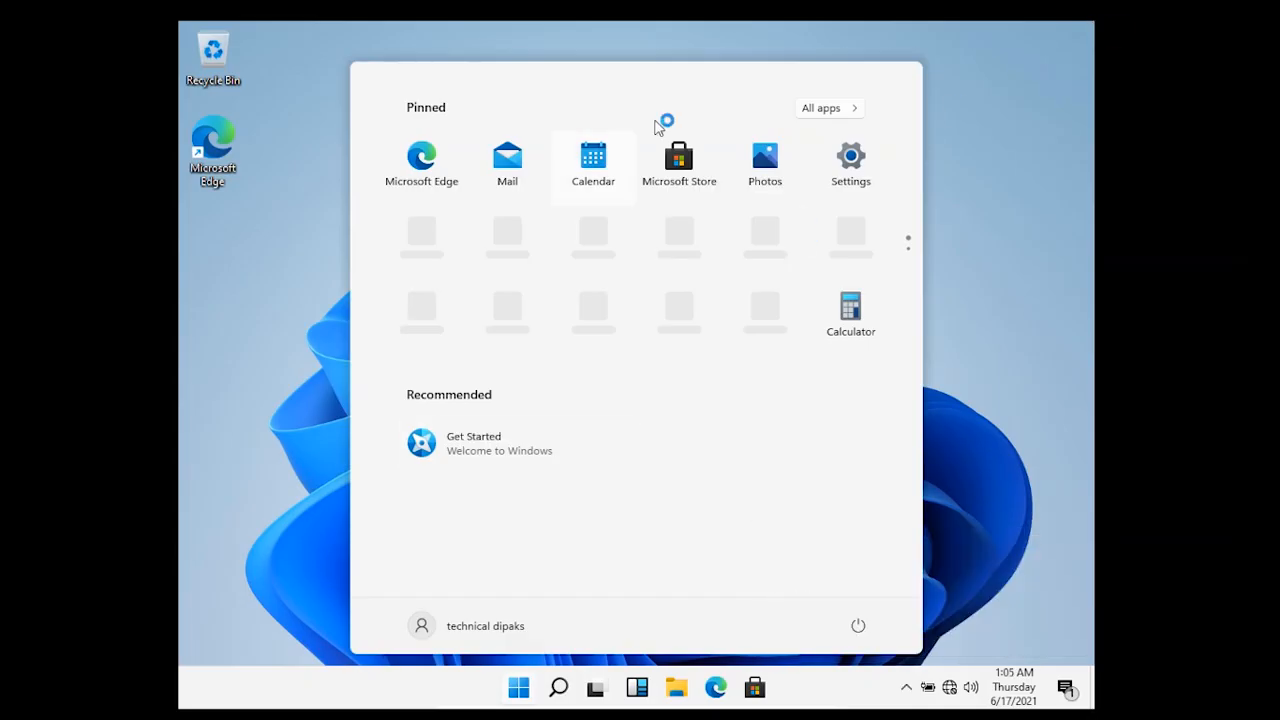
pyautogui.click(858, 625)
pyautogui.click(862, 561)
pyautogui.rightClick(973, 340)
pyautogui.click(978, 392)
# - Open the desktop's personalization settings and maximize the window
pyautogui.rightClick(715, 206)
pyautogui.click(768, 381)
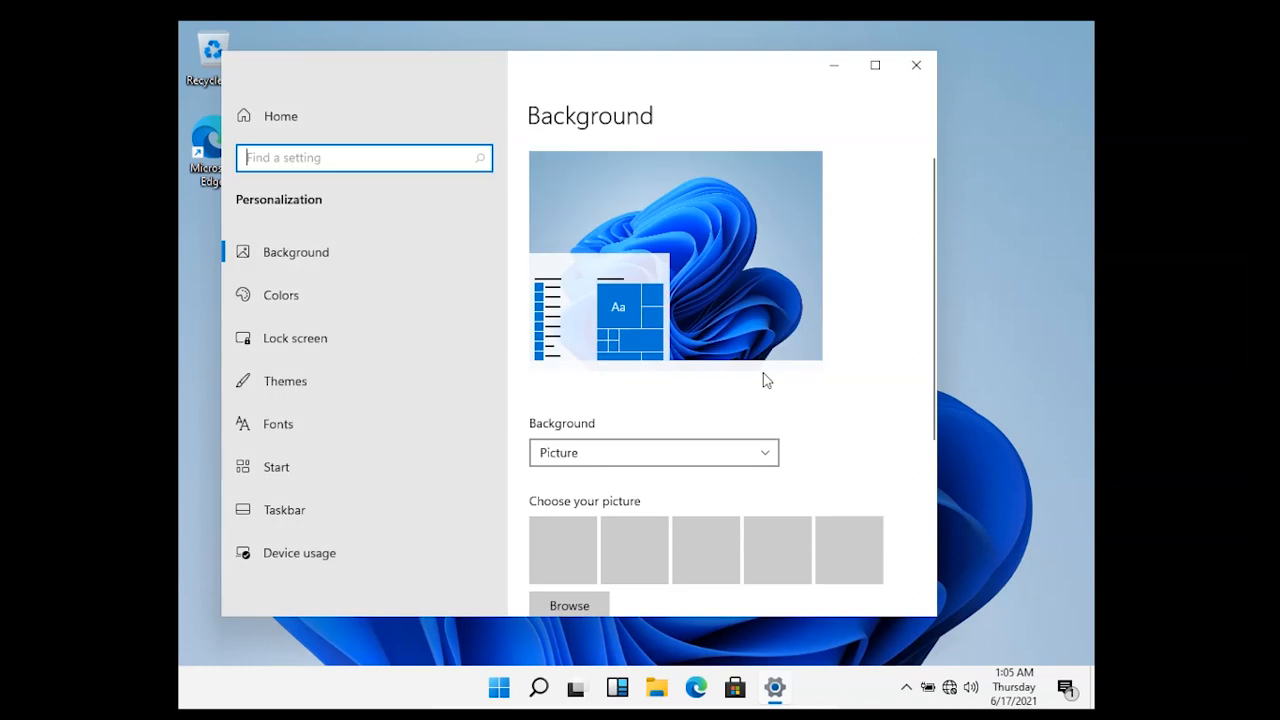
pyautogui.click(875, 65)
# - Set the desktop background to the purple glowing arc picture and refresh the desktop
pyautogui.moveTo(1093, 193); pyautogui.dragTo(1048, 243)
pyautogui.click(603, 468)
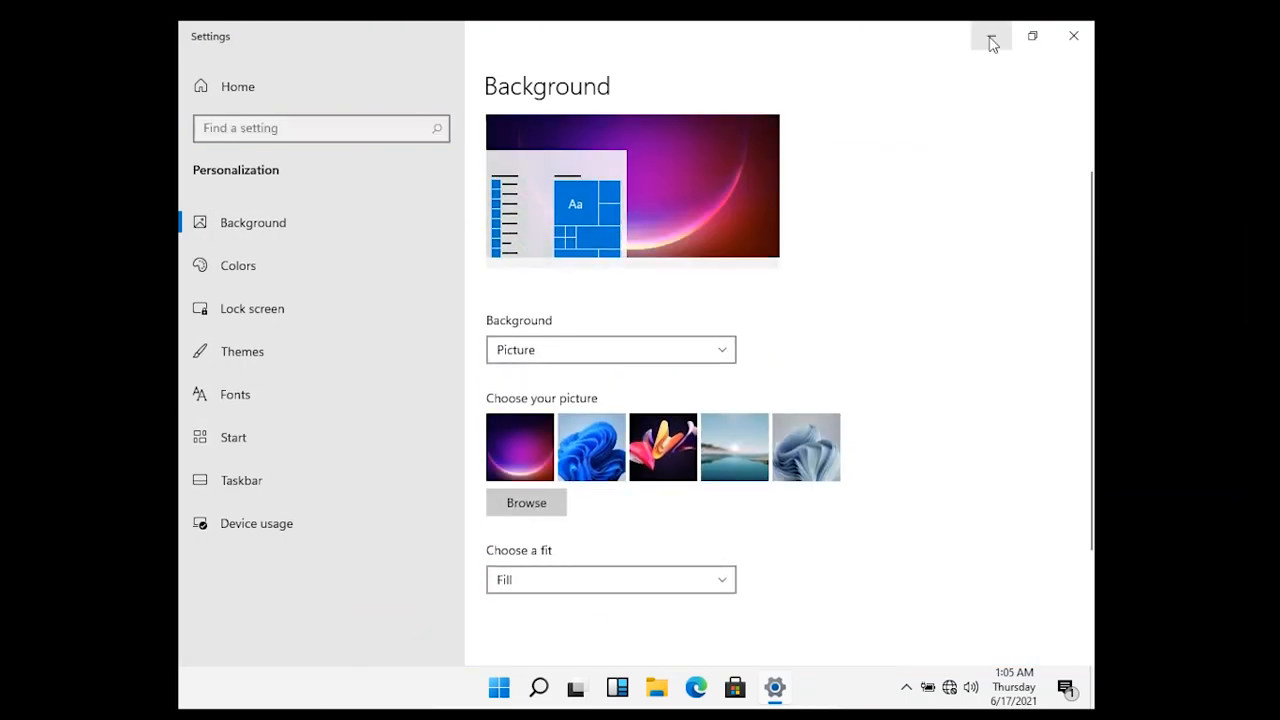
pyautogui.click(991, 36)
pyautogui.rightClick(698, 162)
pyautogui.click(734, 213)
pyautogui.rightClick(751, 218)
pyautogui.click(778, 272)
# - Set the desktop background to the colorful petals picture on black and view it on the desktop
pyautogui.click(776, 690)
pyautogui.click(665, 460)
pyautogui.click(991, 36)
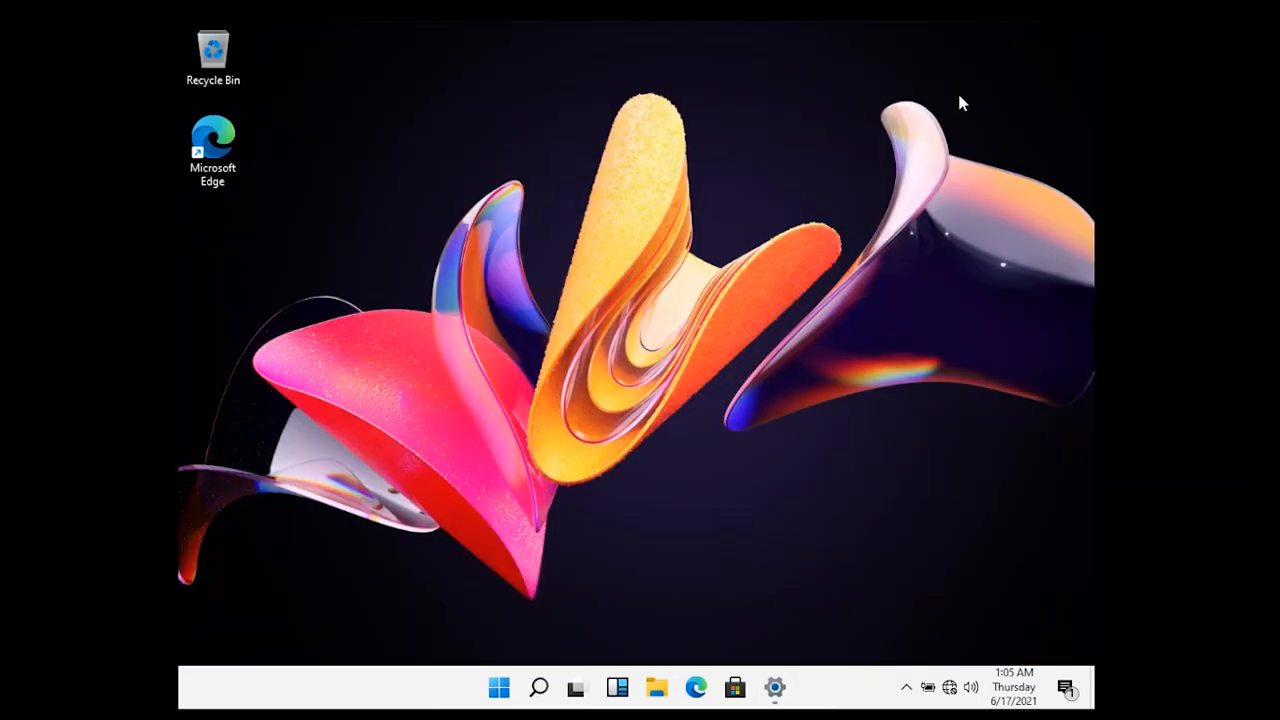
# - Set the desktop background back to the blue bloom picture and have the accent color picked automatically from the background
pyautogui.click(774, 690)
pyautogui.click(671, 450)
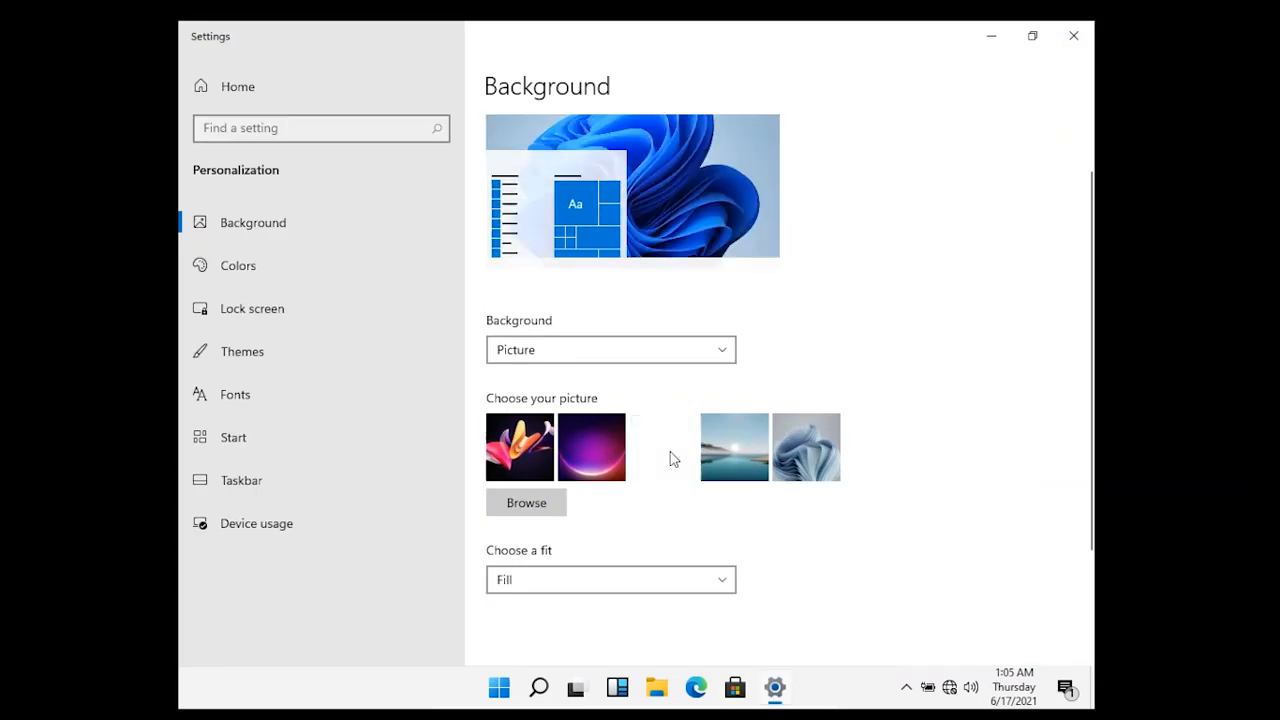
pyautogui.click(318, 285)
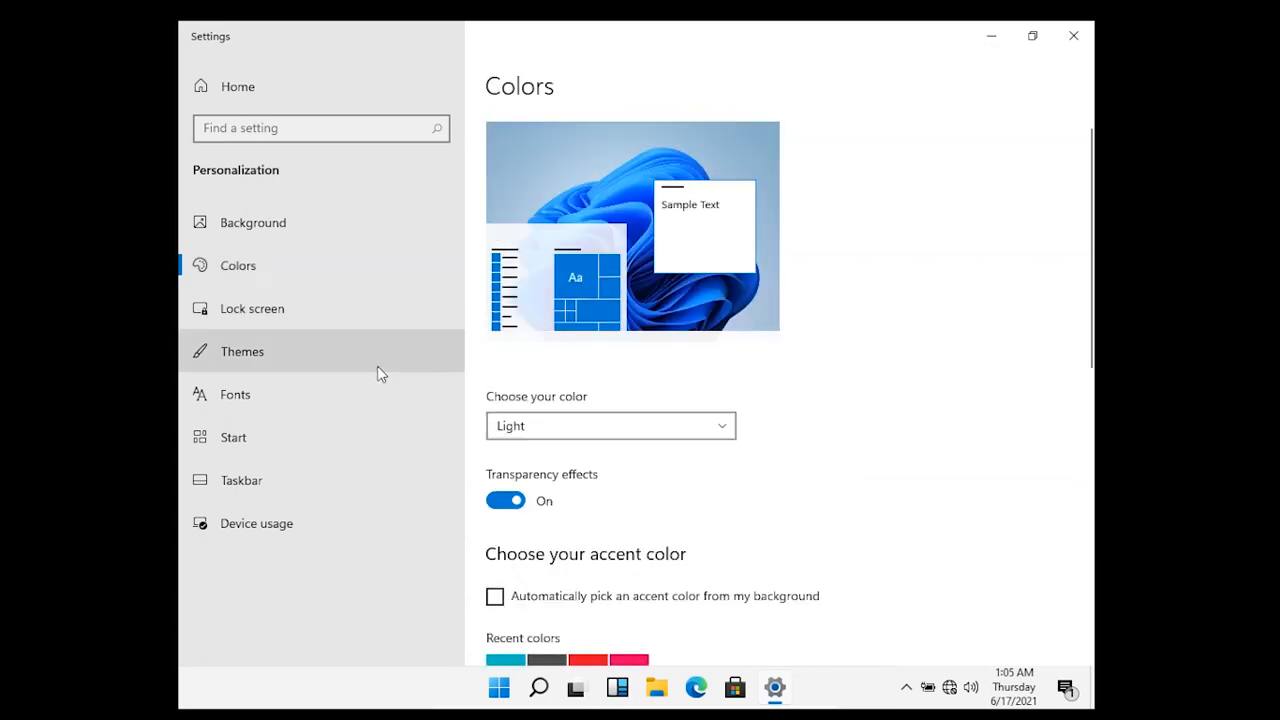
pyautogui.scroll(-3, 571, 511)
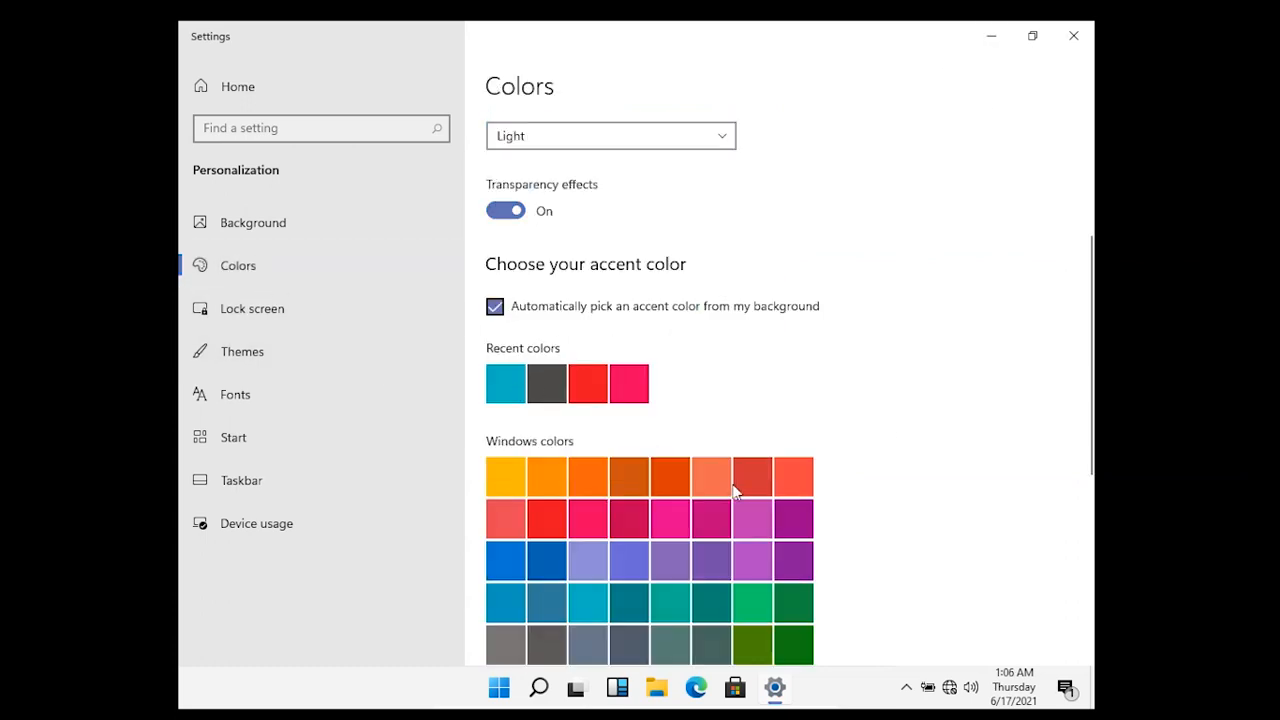
pyautogui.scroll(-5, 901, 494)
pyautogui.scroll(5, 740, 545)
# - Look at the lock screen's background options, keeping Windows spotlight
pyautogui.click(252, 310)
pyautogui.click(580, 487)
pyautogui.click(578, 490)
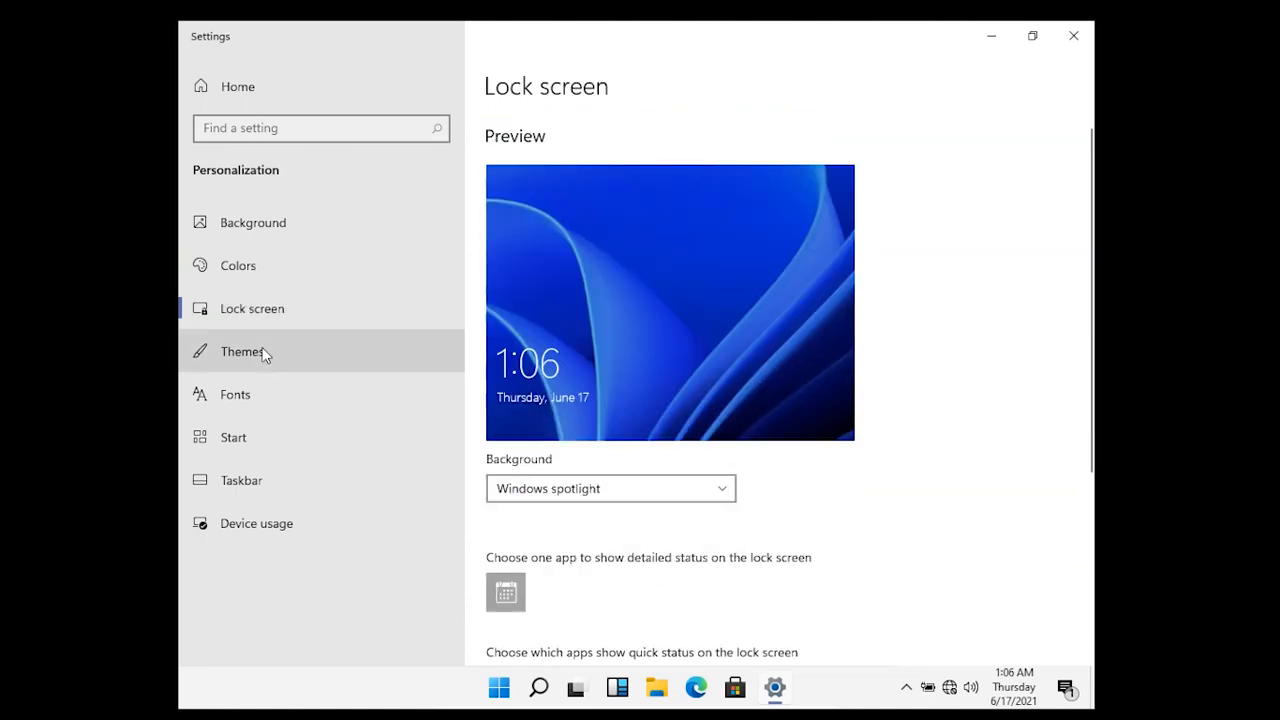
# - Open the desktop icon settings from Themes and enable the Computer and Control Panel icons
pyautogui.click(263, 350)
pyautogui.scroll(-5, 659, 450)
pyautogui.scroll(-3, 659, 450)
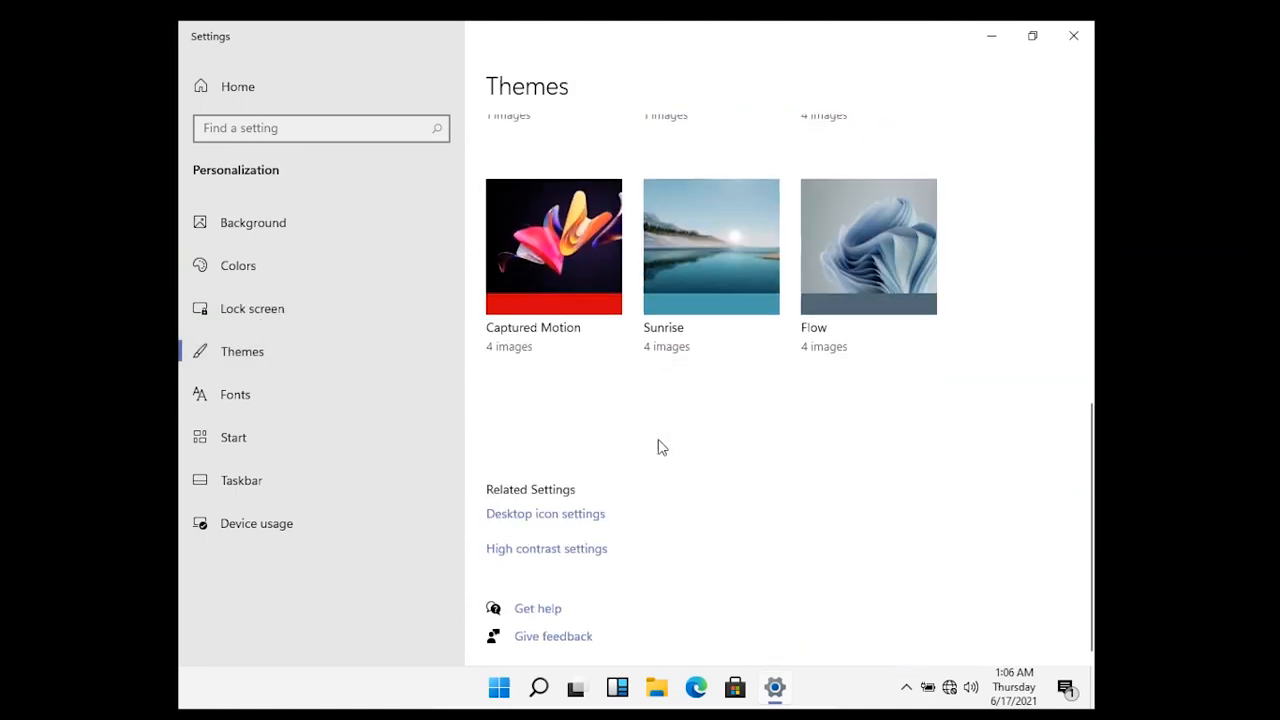
pyautogui.click(560, 514)
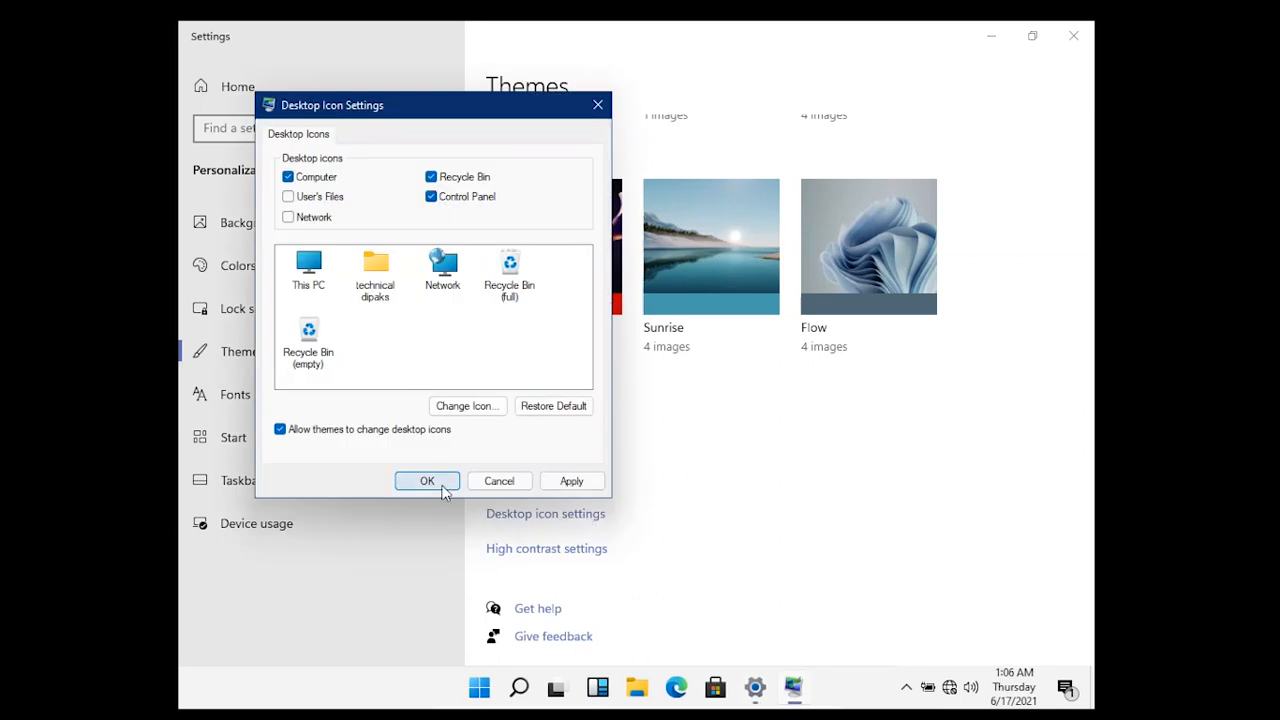
# - Browse the alternative icons for This PC and apply the desktop icon settings
pyautogui.click(461, 404)
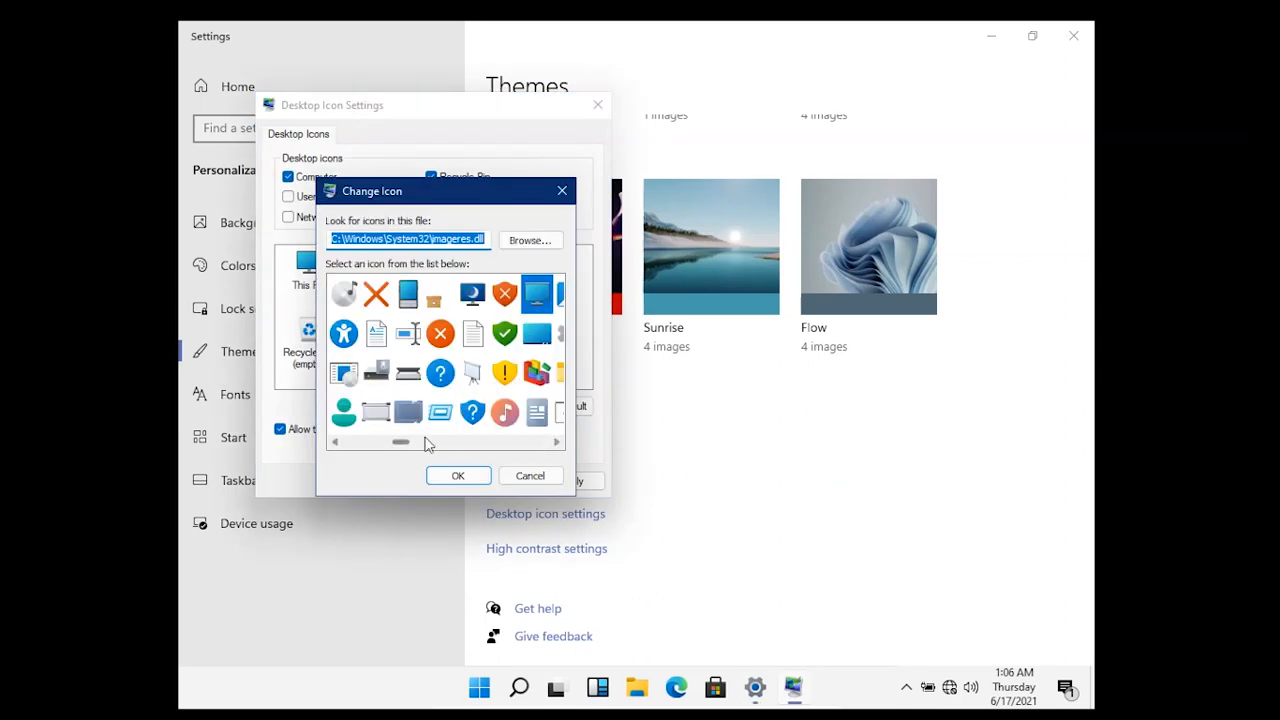
pyautogui.moveTo(556, 442); pyautogui.dragTo(556, 442)
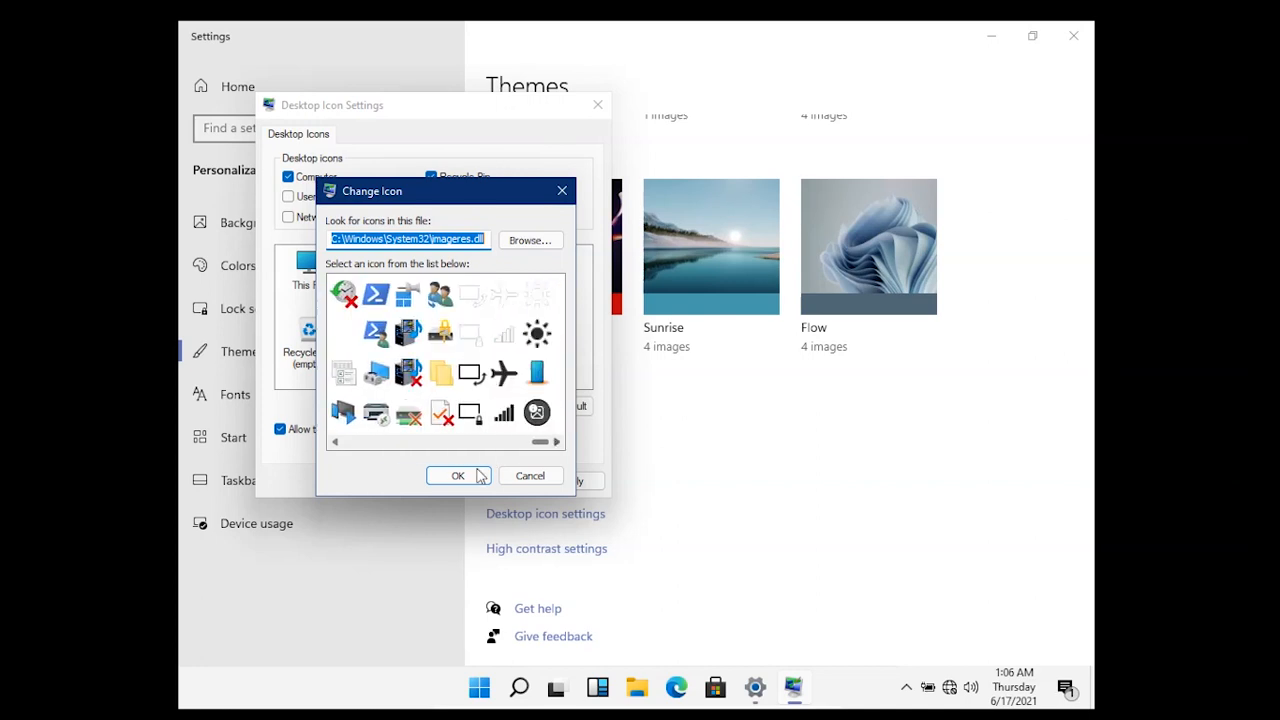
pyautogui.click(478, 478)
pyautogui.click(481, 481)
# - Look through the Fonts and Start personalization settings
pyautogui.click(250, 394)
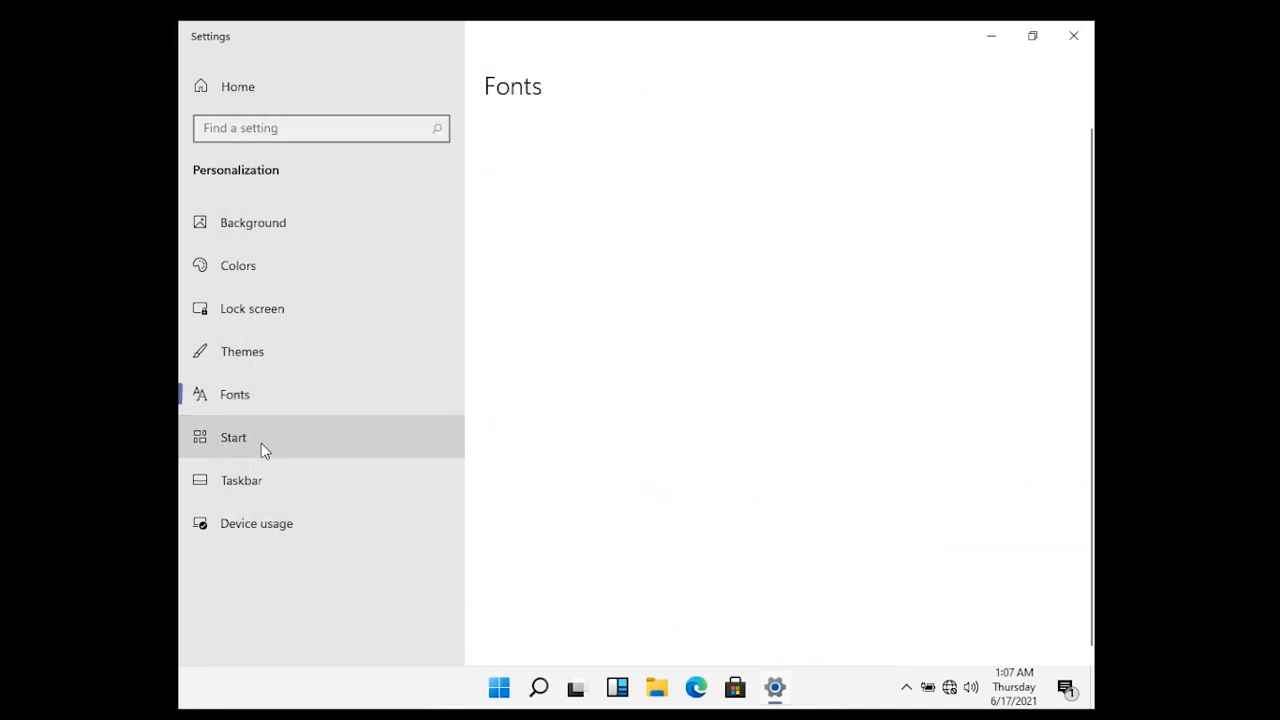
pyautogui.click(262, 449)
pyautogui.click(533, 215)
# - Show the touch keyboard button on the taskbar, try the touch keyboard, and hide the button again
pyautogui.click(241, 480)
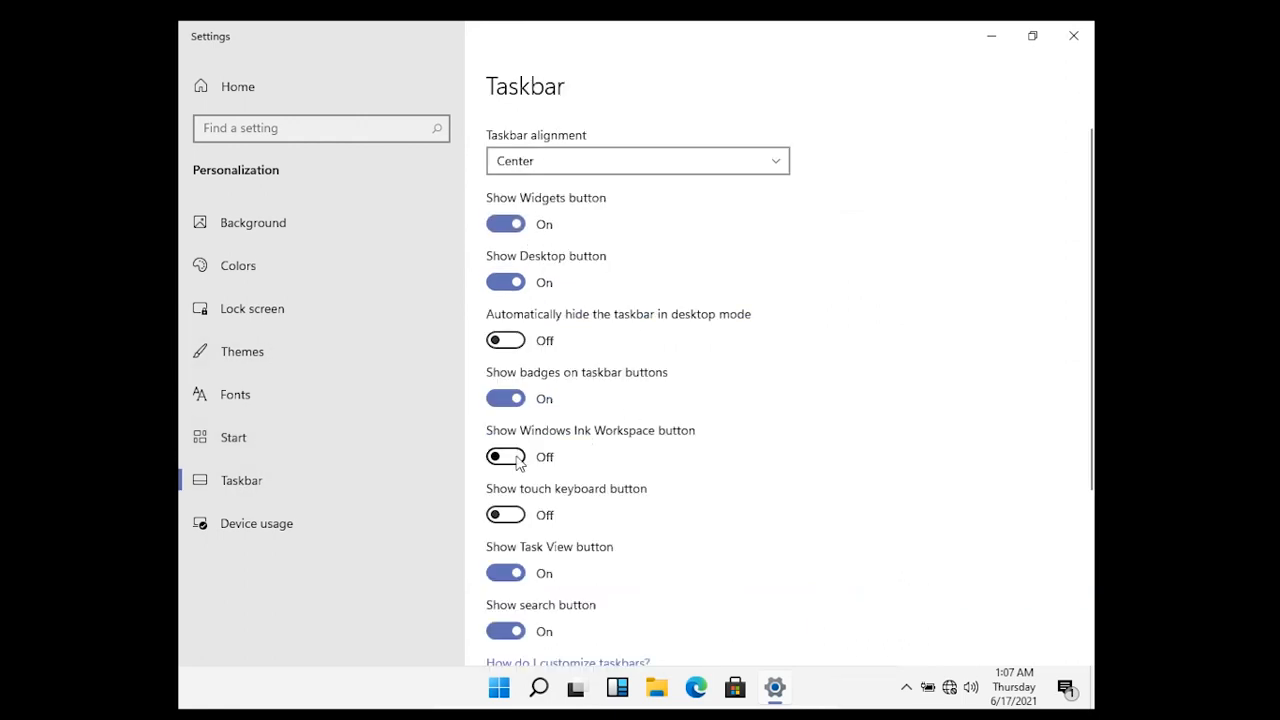
pyautogui.scroll(-2, 628, 474)
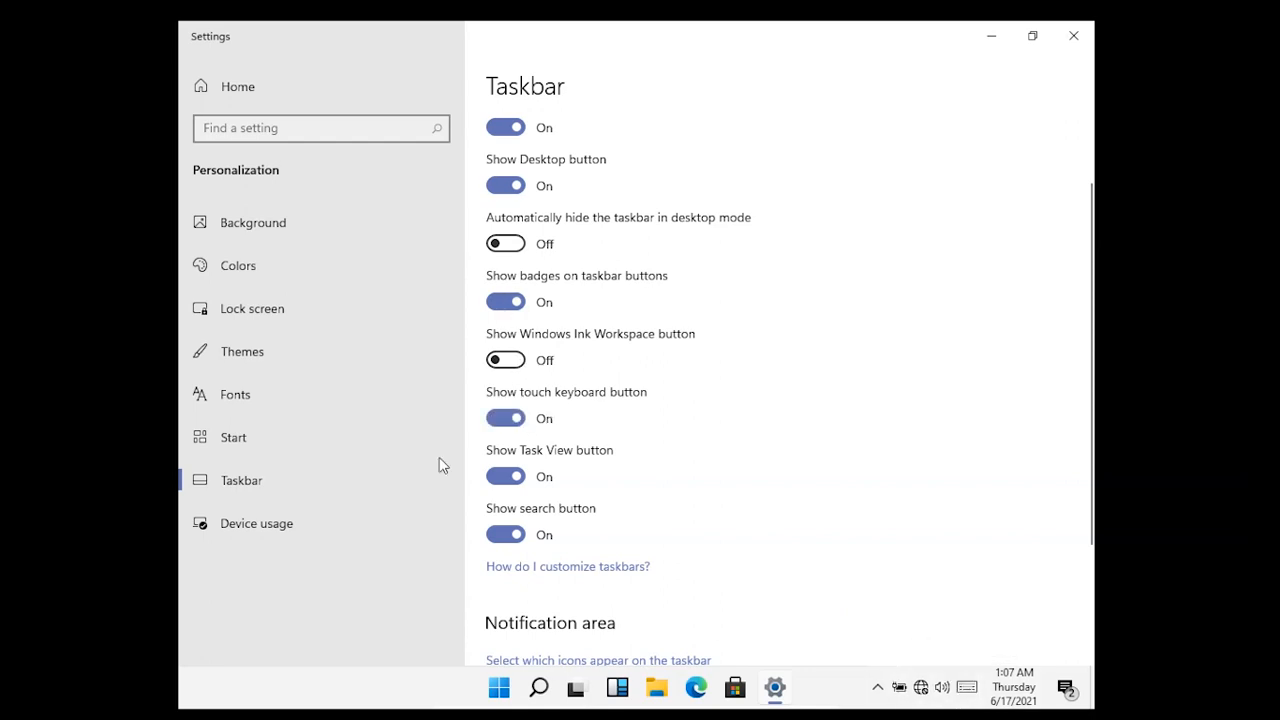
pyautogui.click(405, 535)
pyautogui.click(440, 478)
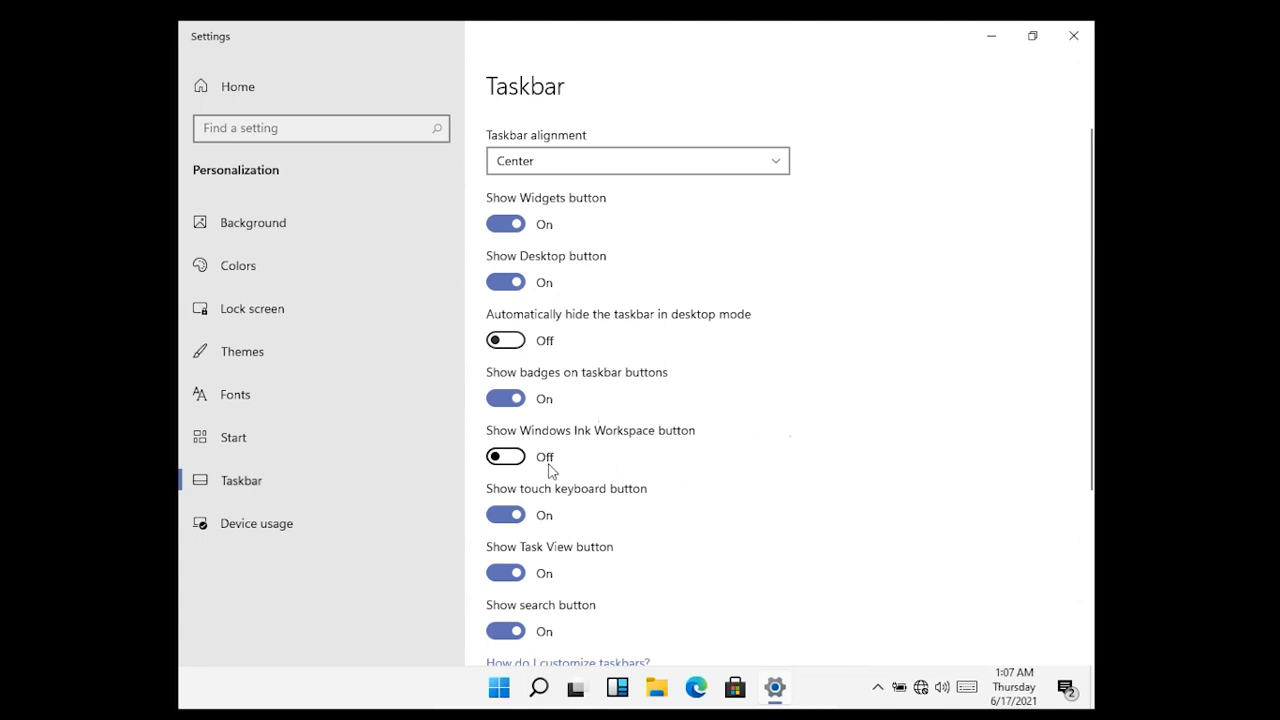
pyautogui.click(970, 689)
pyautogui.click(1080, 466)
pyautogui.click(1076, 37)
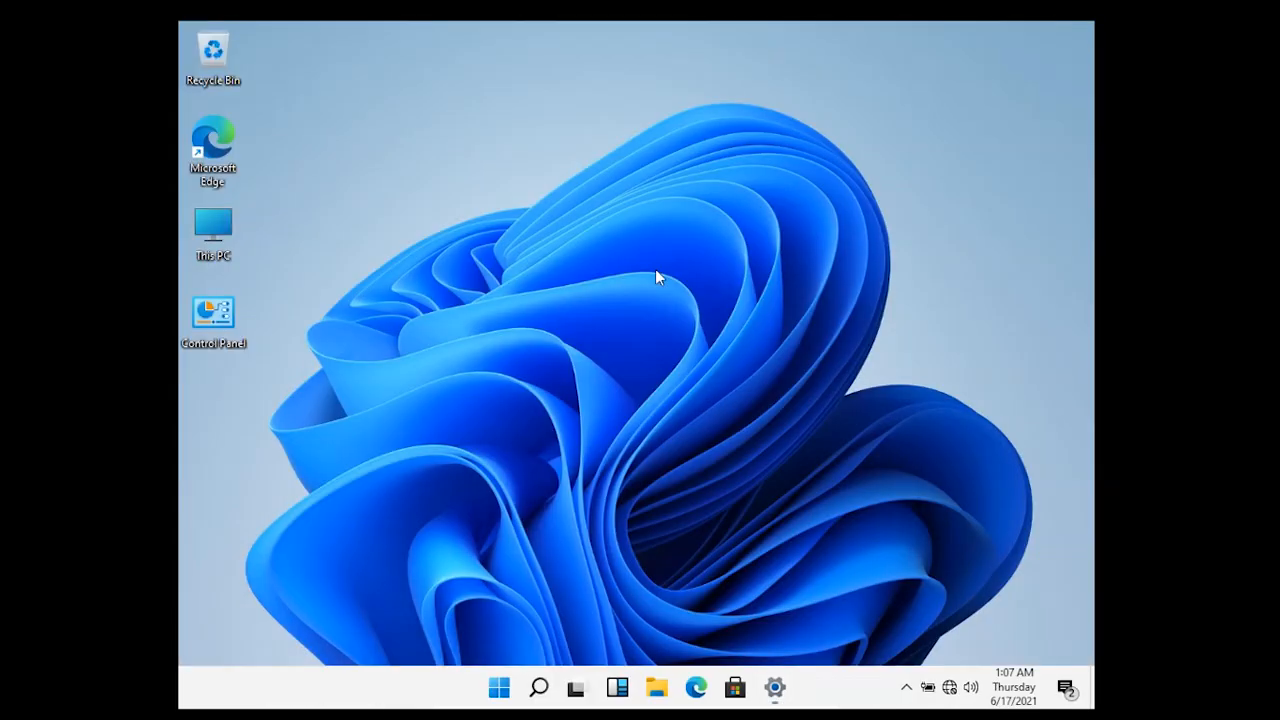
# - Open This PC from the desktop and look at its folders and drives
pyautogui.rightClick(515, 349)
pyautogui.doubleClick(213, 55)
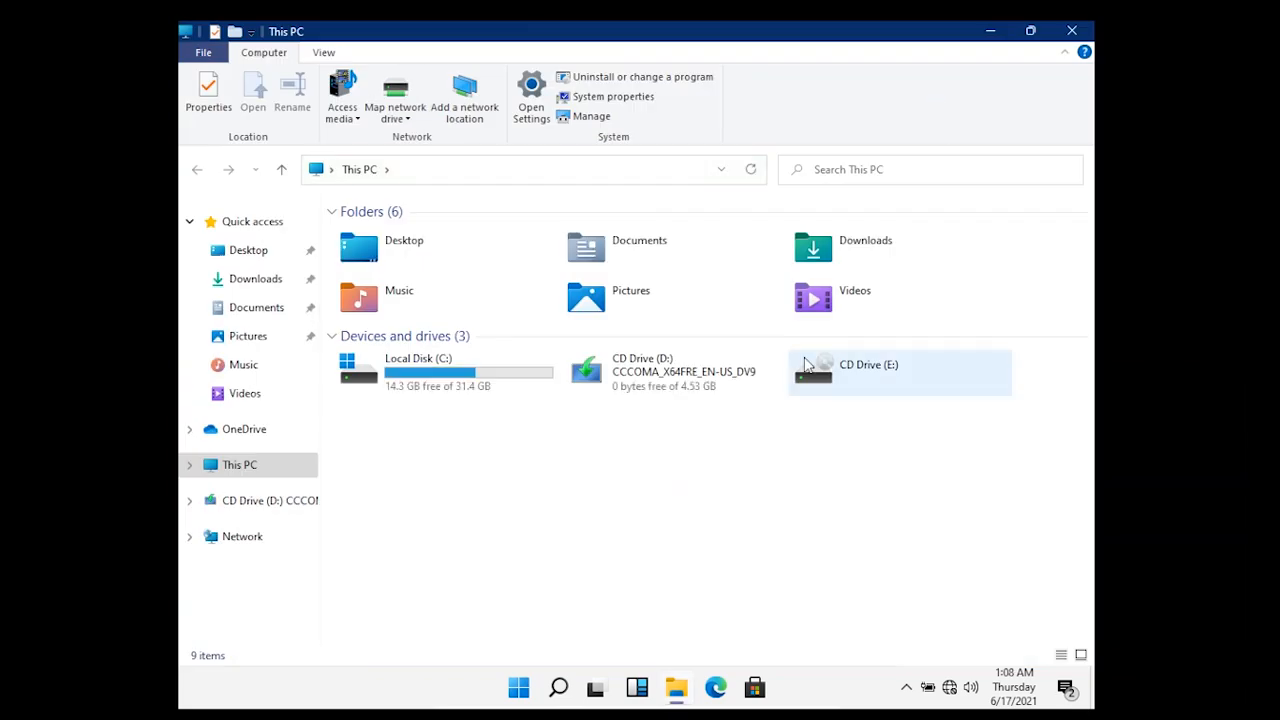
pyautogui.rightClick(729, 558)
pyautogui.click(770, 446)
# - Open Windows Settings from This PC, look over its categories, and close both windows
pyautogui.click(530, 108)
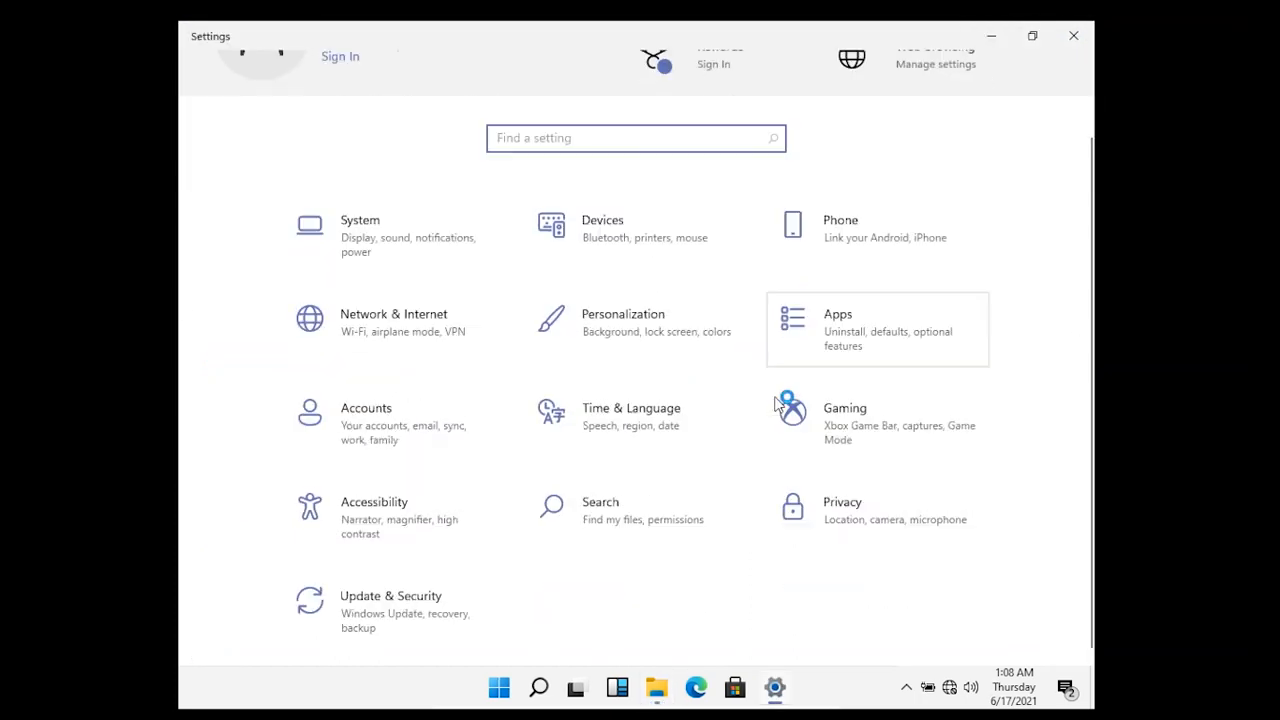
pyautogui.scroll(-1, 845, 556)
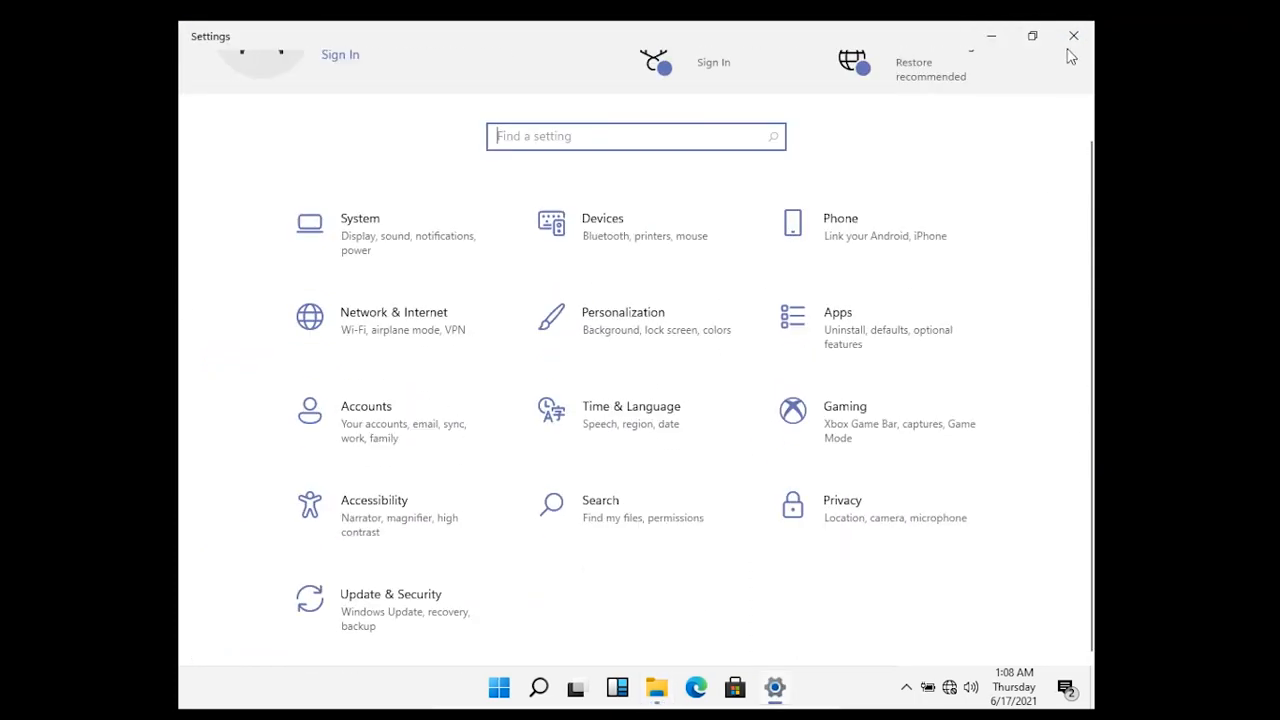
pyautogui.click(1073, 35)
pyautogui.click(1073, 35)
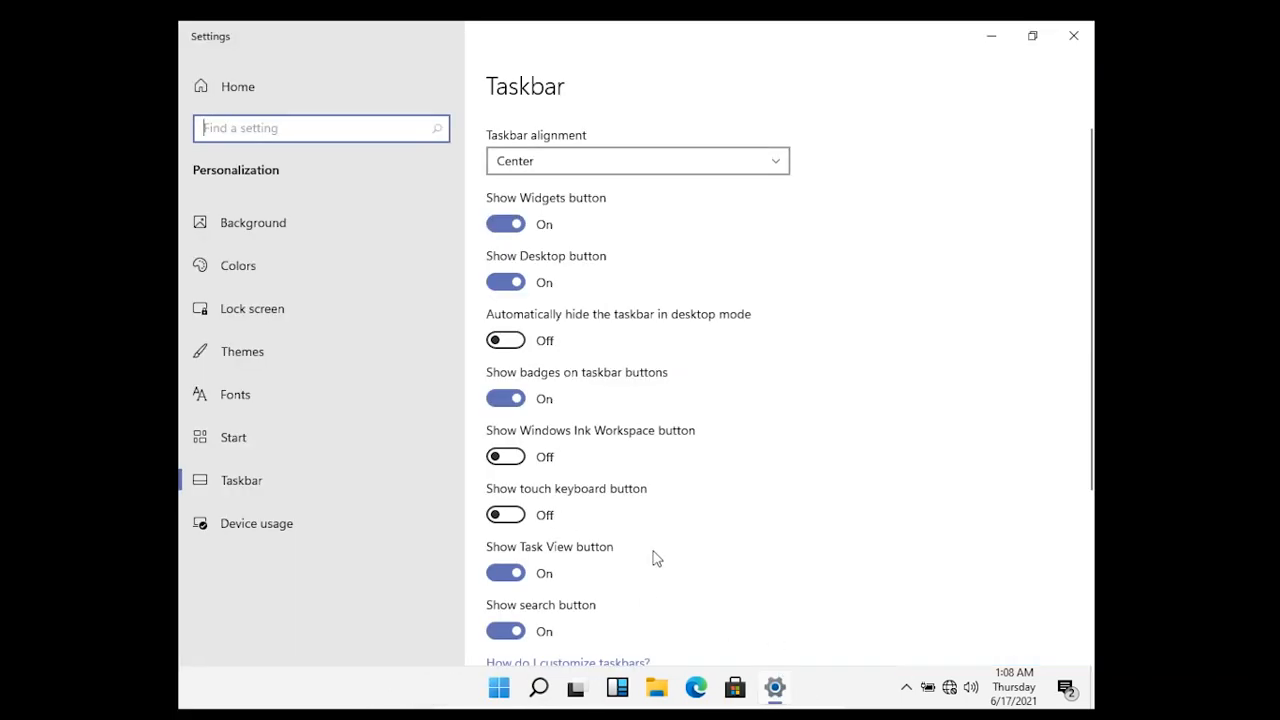
# - Look over the lower taskbar settings and the page for turning system icons on or off
pyautogui.scroll(-3, 566, 522)
pyautogui.click(514, 346)
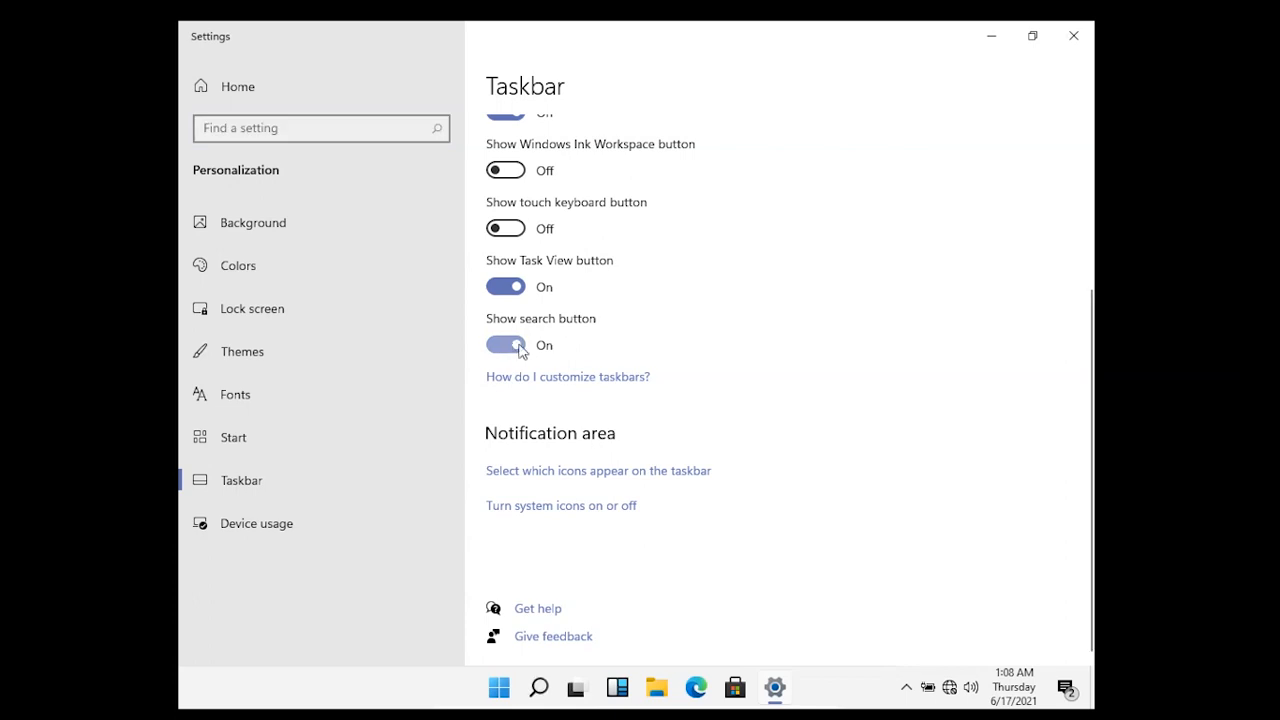
pyautogui.click(601, 514)
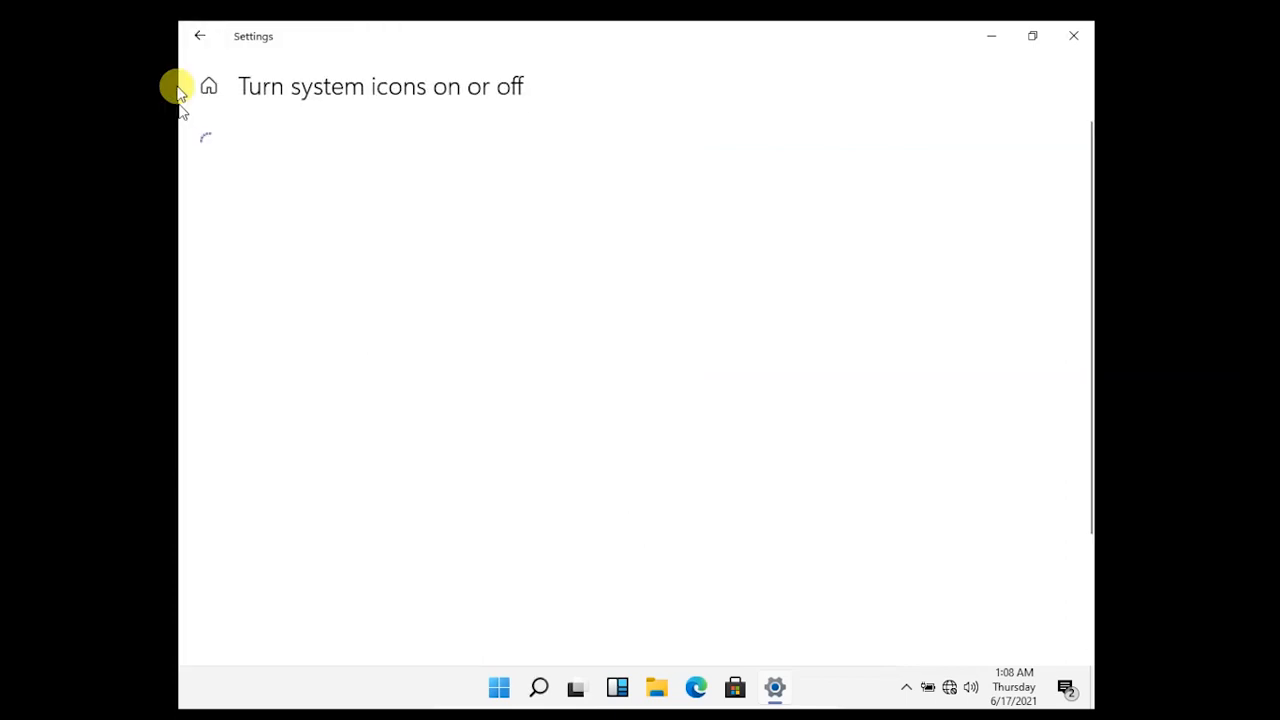
pyautogui.click(198, 35)
# - Open the help on customizing taskbars and close it
pyautogui.scroll(-1, 619, 579)
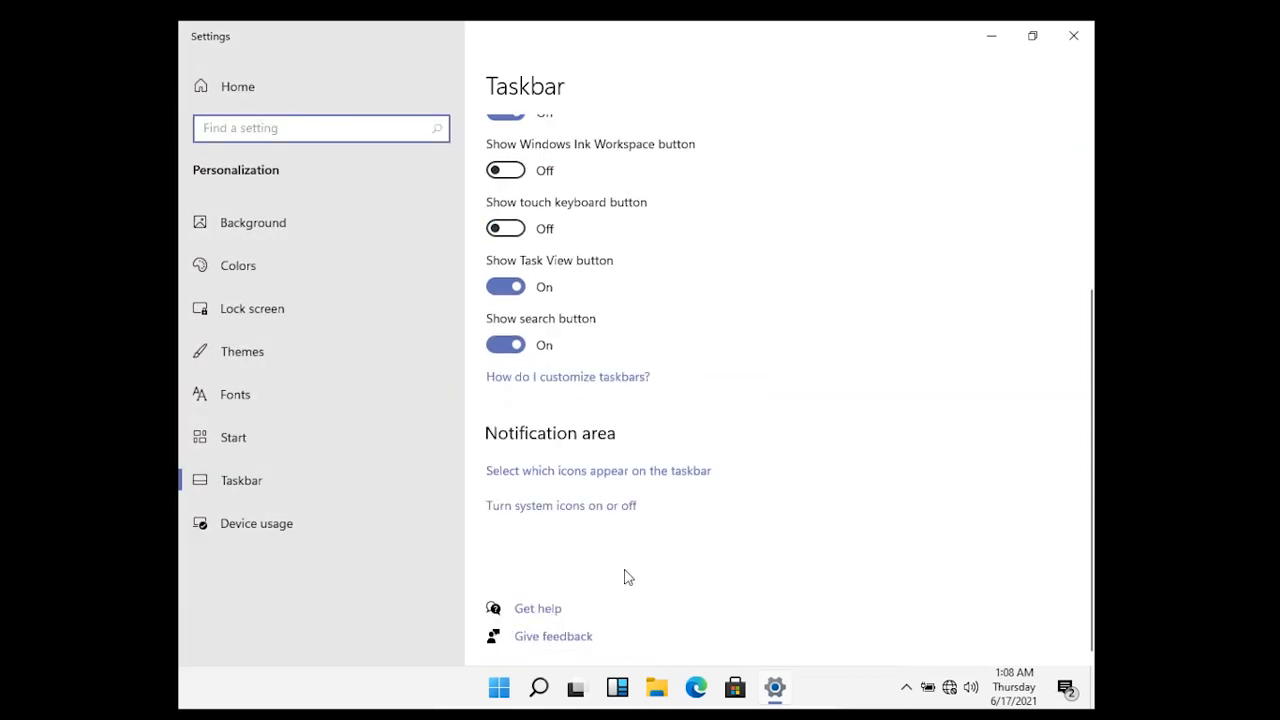
pyautogui.click(580, 378)
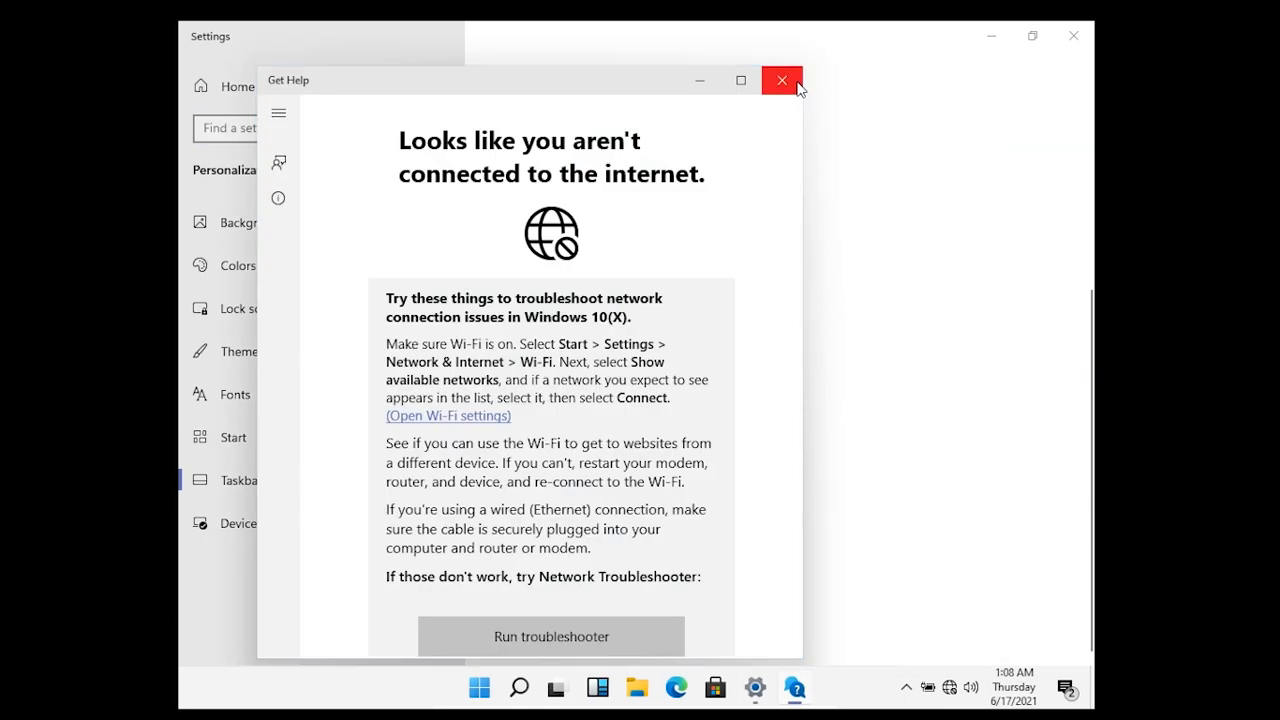
pyautogui.click(779, 80)
# - Always show all icons in the notification area and set the taskbar alignment to Left
pyautogui.click(574, 471)
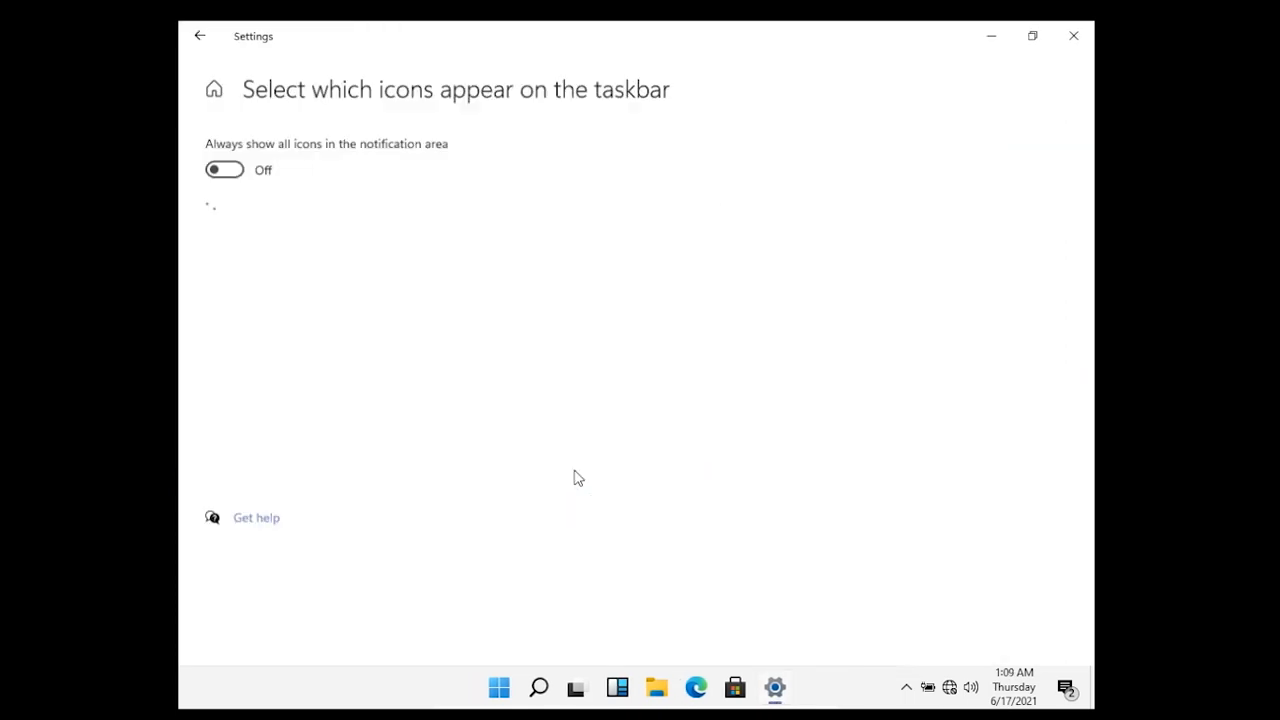
pyautogui.click(222, 168)
pyautogui.click(200, 36)
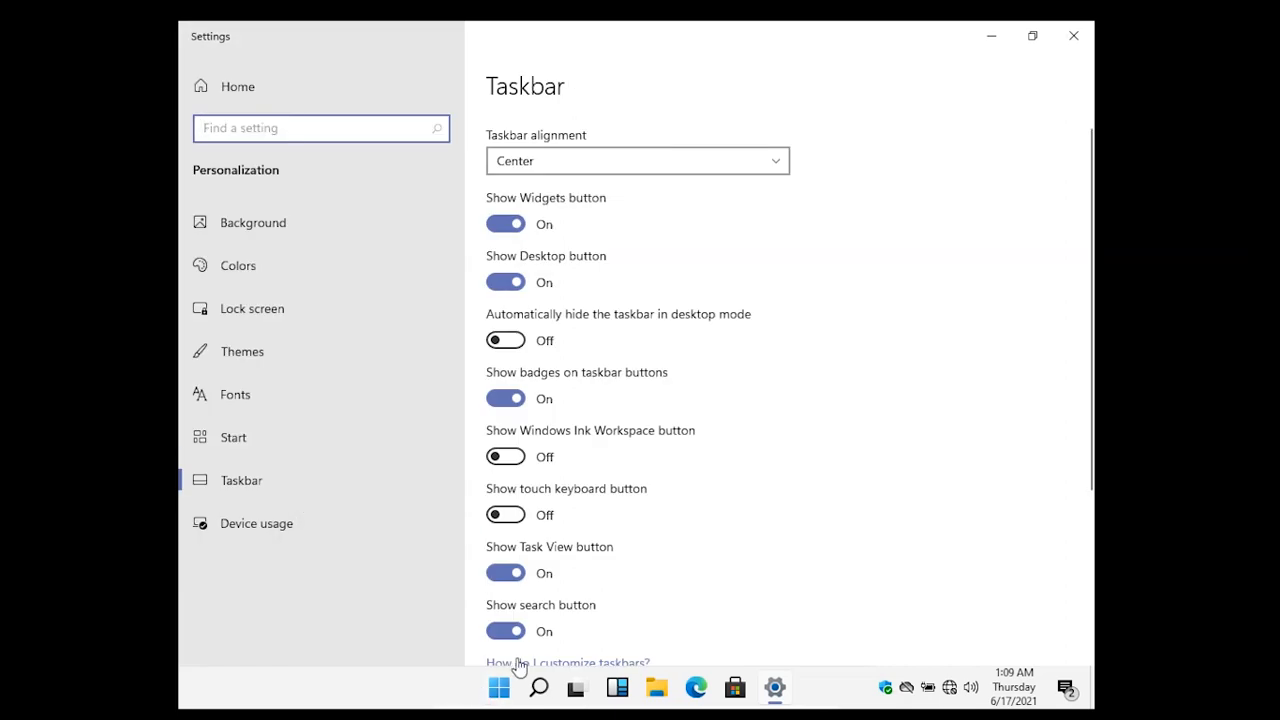
pyautogui.click(580, 164)
pyautogui.click(578, 138)
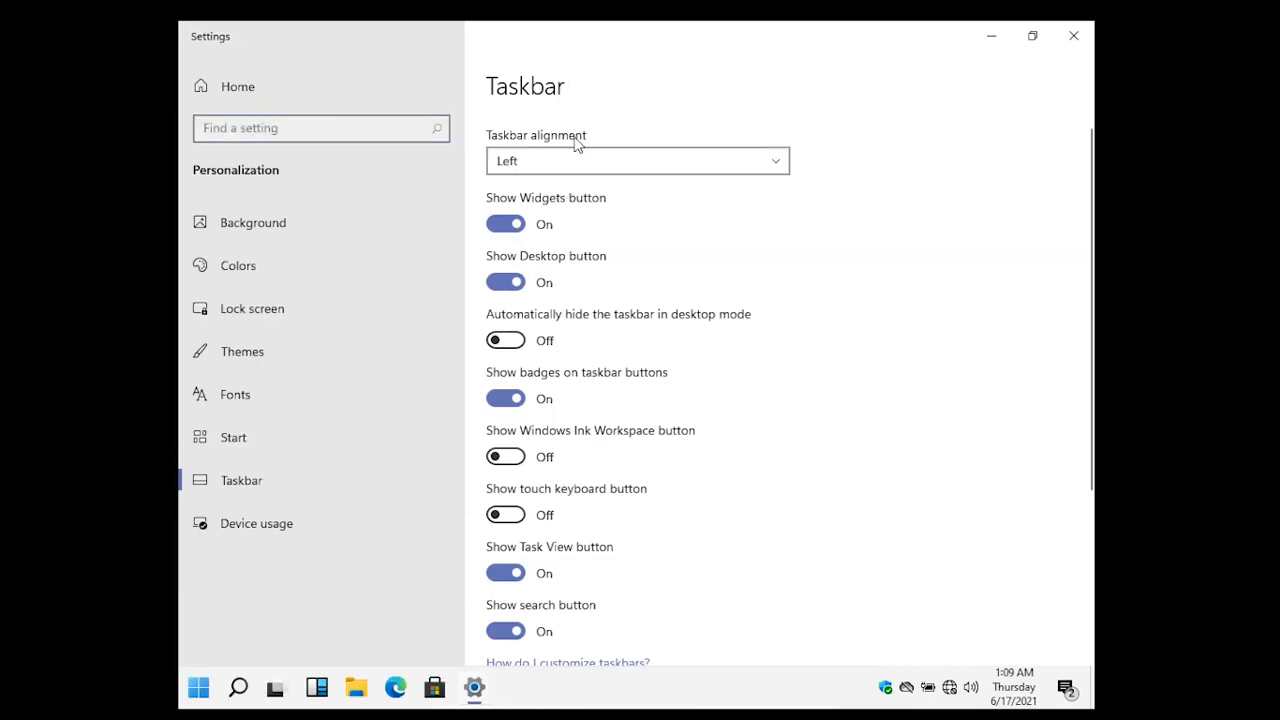
# - Minimize the Settings window and refresh the desktop
pyautogui.click(560, 698)
pyautogui.moveTo(700, 696)
pyautogui.click(856, 477)
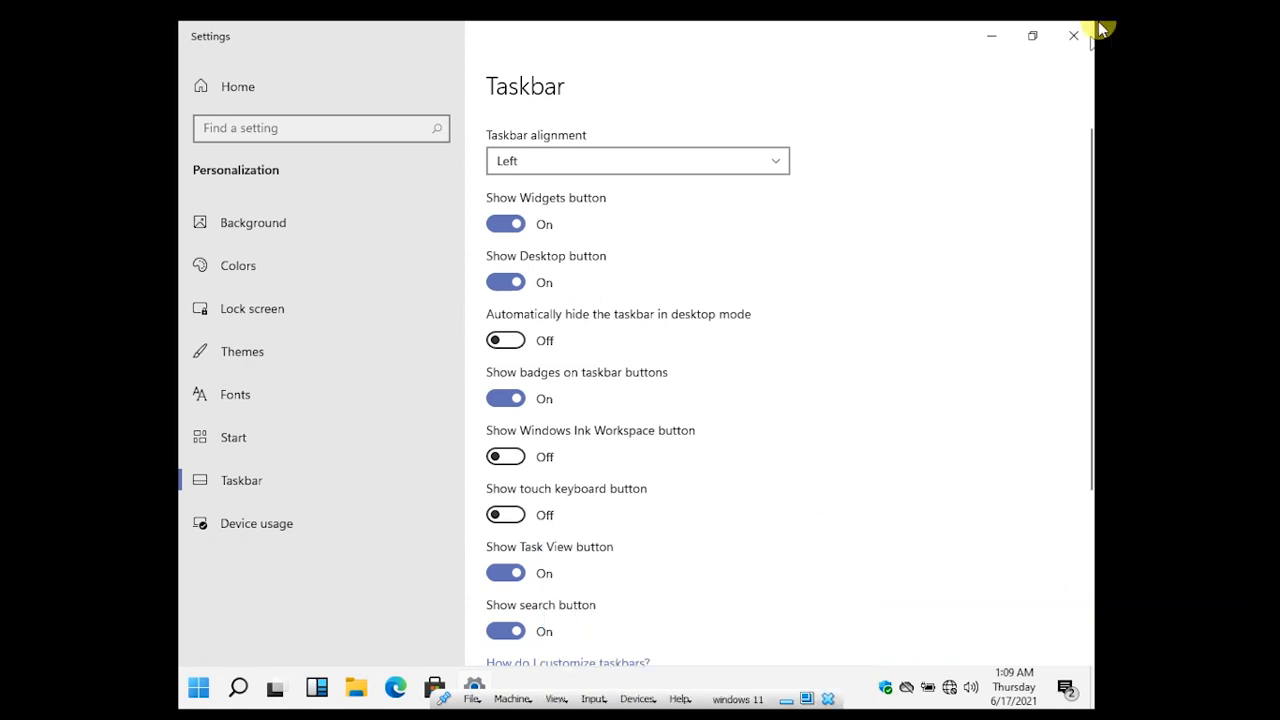
pyautogui.click(984, 38)
pyautogui.rightClick(814, 351)
pyautogui.rightClick(849, 408)
pyautogui.click(849, 408)
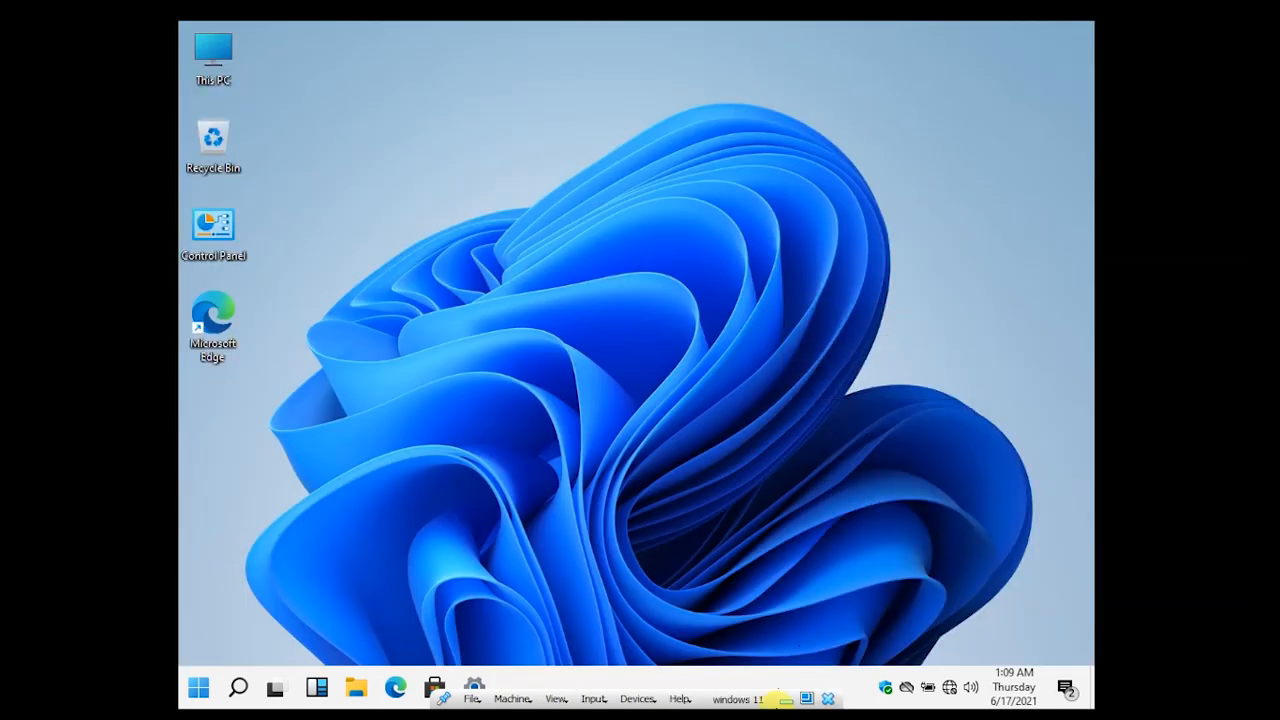
pyautogui.click(784, 700)
pyautogui.click(586, 690)
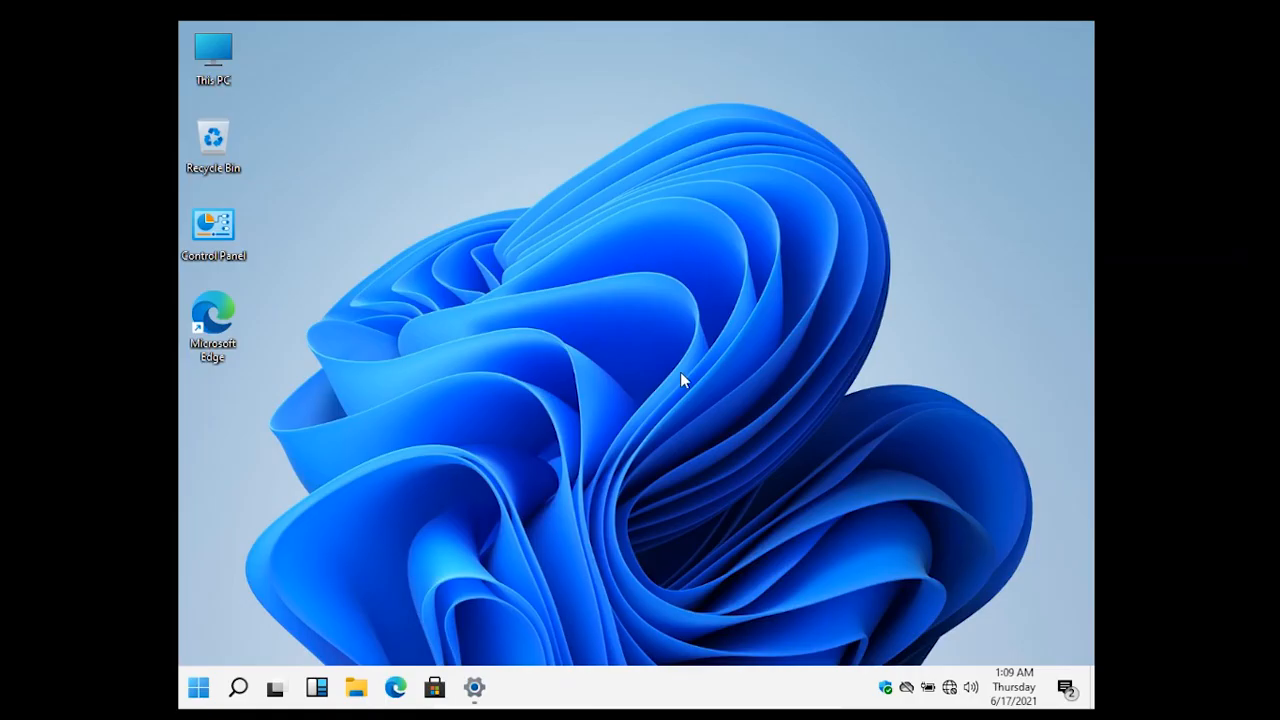
# - Open Notepad from the list of all apps and close it
pyautogui.click(198, 687)
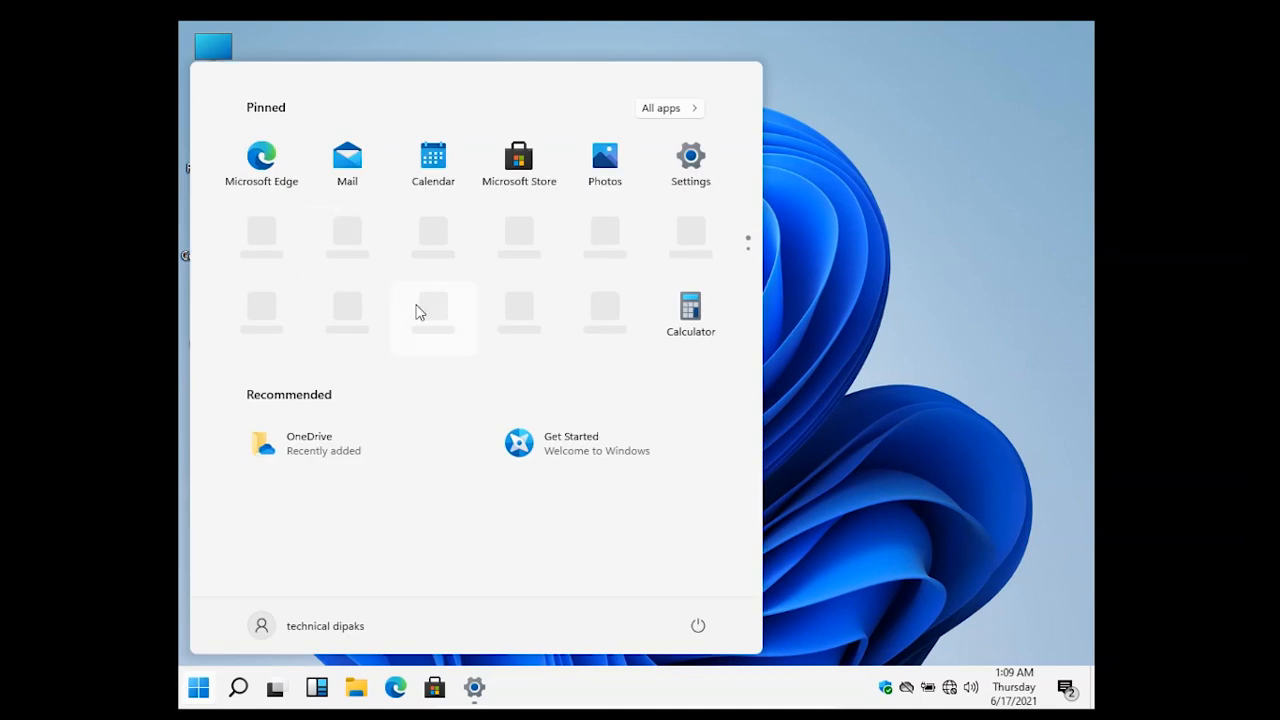
pyautogui.click(662, 108)
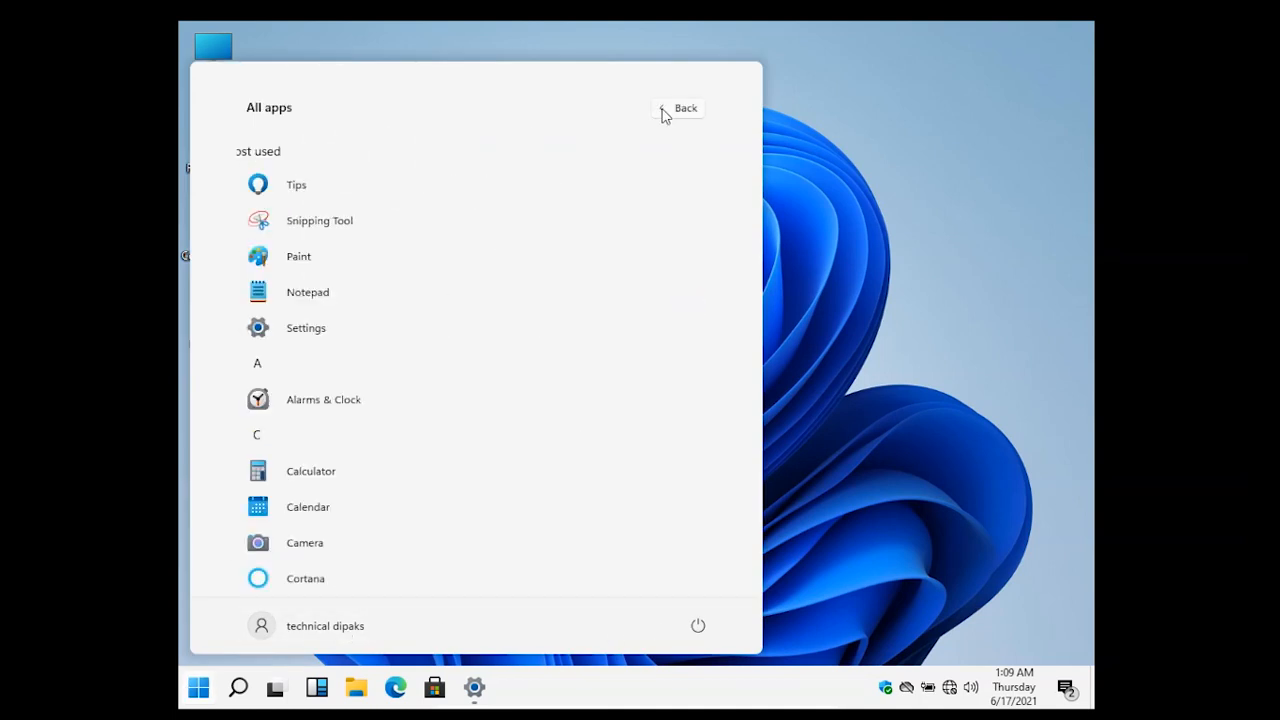
pyautogui.click(307, 292)
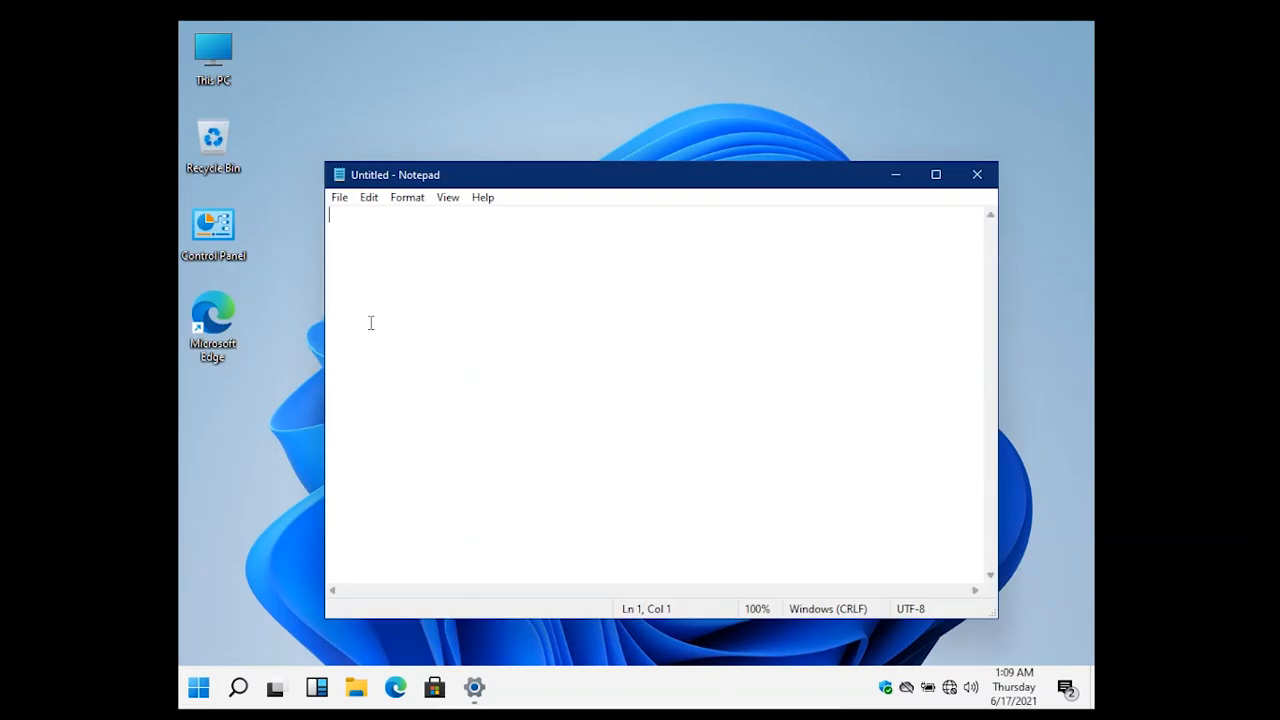
pyautogui.click(974, 174)
# - Look through the whole list of installed apps, then open Your Phone and close it
pyautogui.click(198, 687)
pyautogui.click(662, 108)
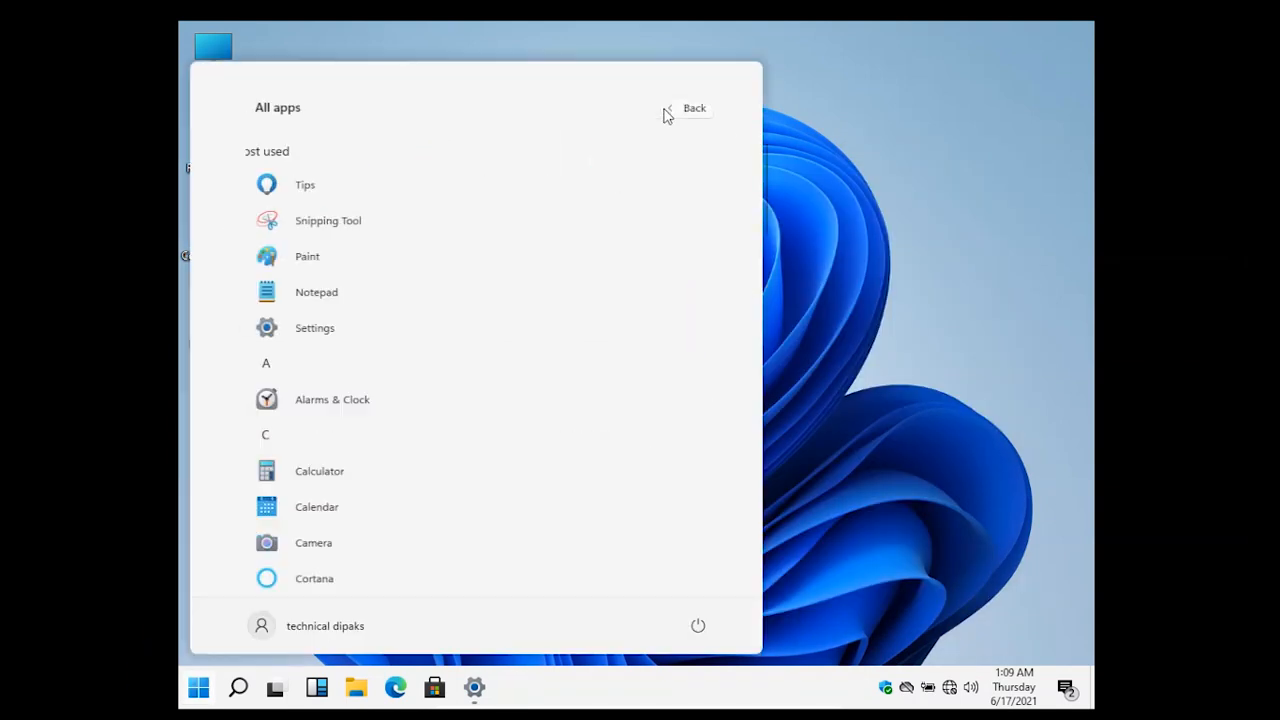
pyautogui.scroll(-3, 340, 440)
pyautogui.scroll(-7, 358, 540)
pyautogui.scroll(-3, 358, 540)
pyautogui.scroll(-4, 387, 483)
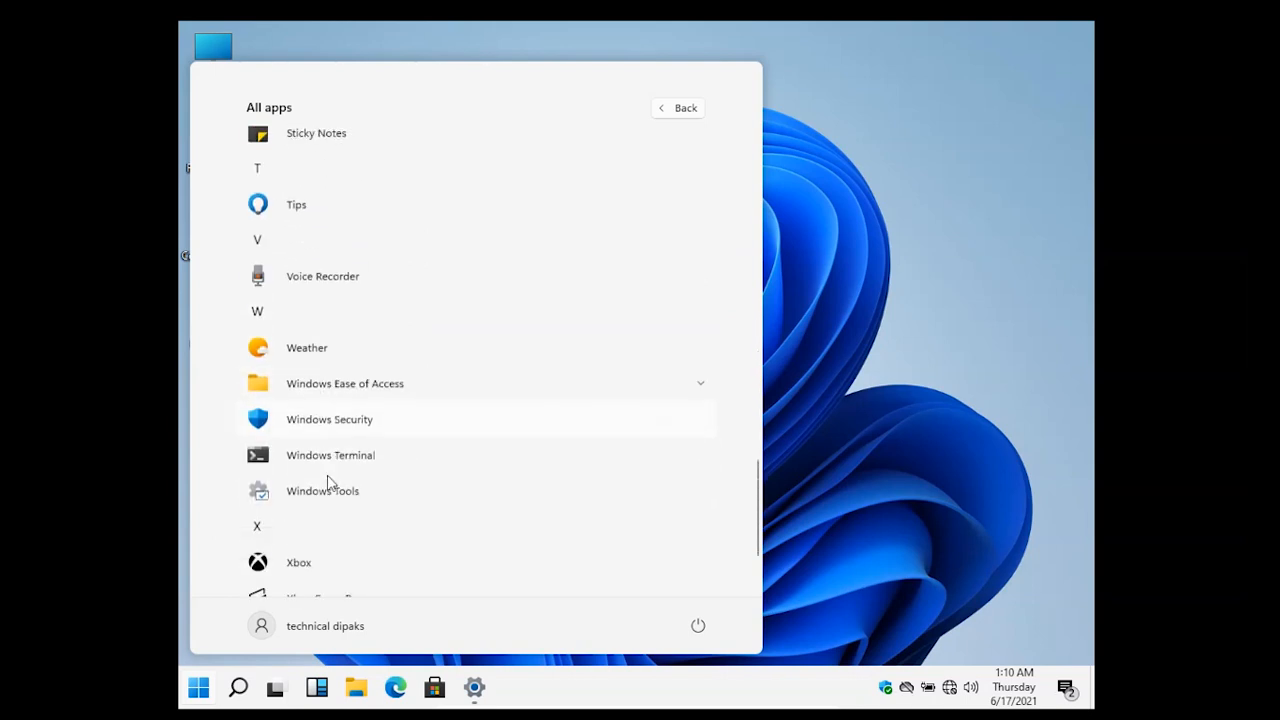
pyautogui.click(313, 551)
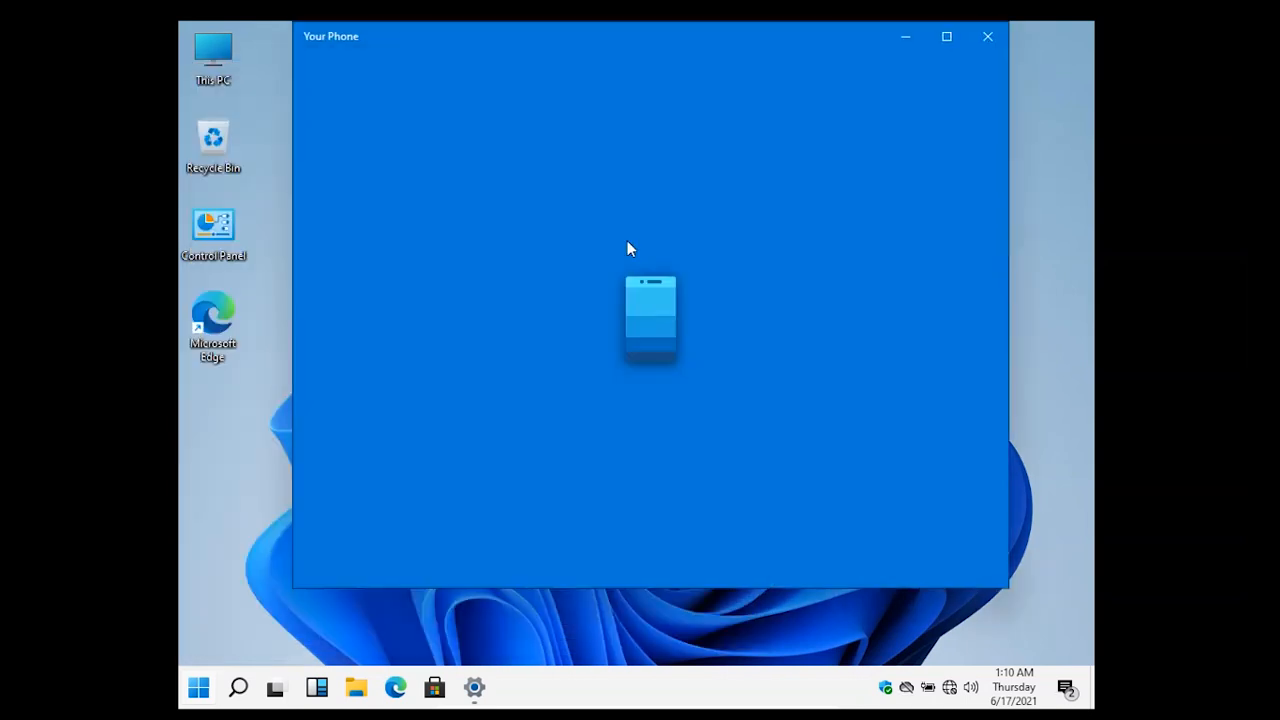
pyautogui.click(954, 88)
# - Set the desktop icon view to Small icons and refresh the desktop
pyautogui.rightClick(597, 150)
pyautogui.moveTo(652, 168)
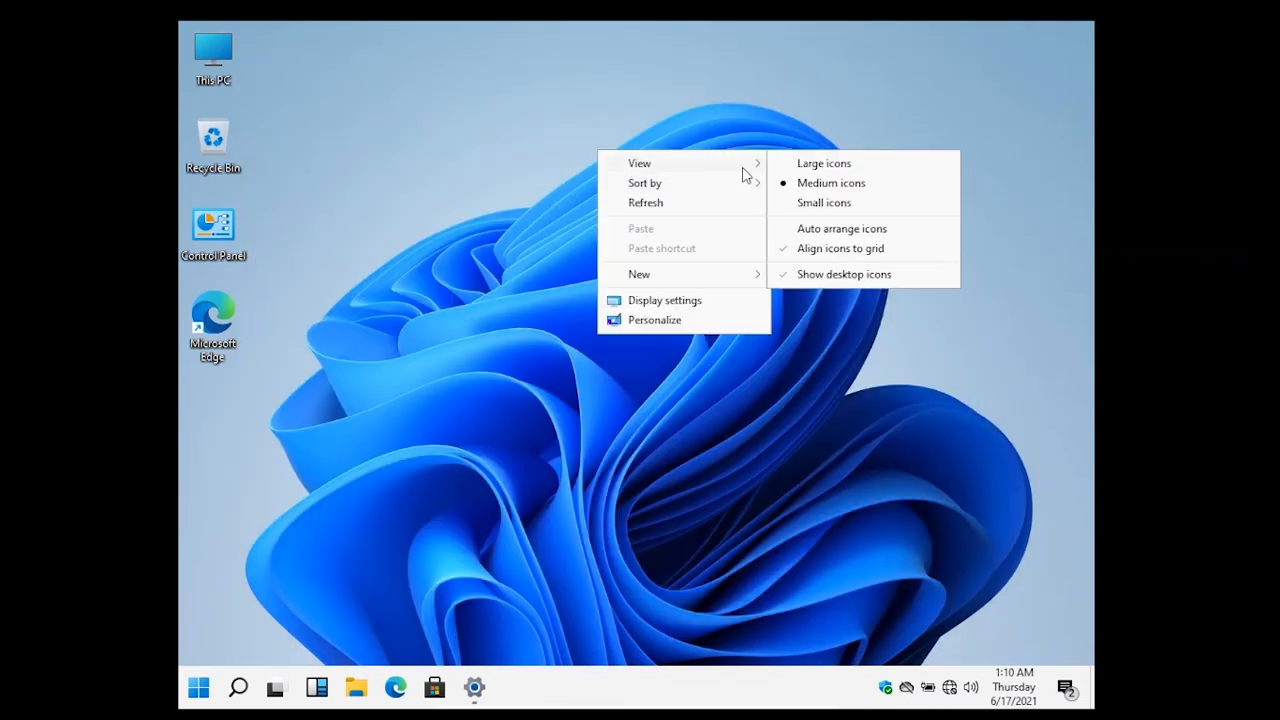
pyautogui.click(794, 202)
pyautogui.rightClick(582, 179)
pyautogui.click(620, 234)
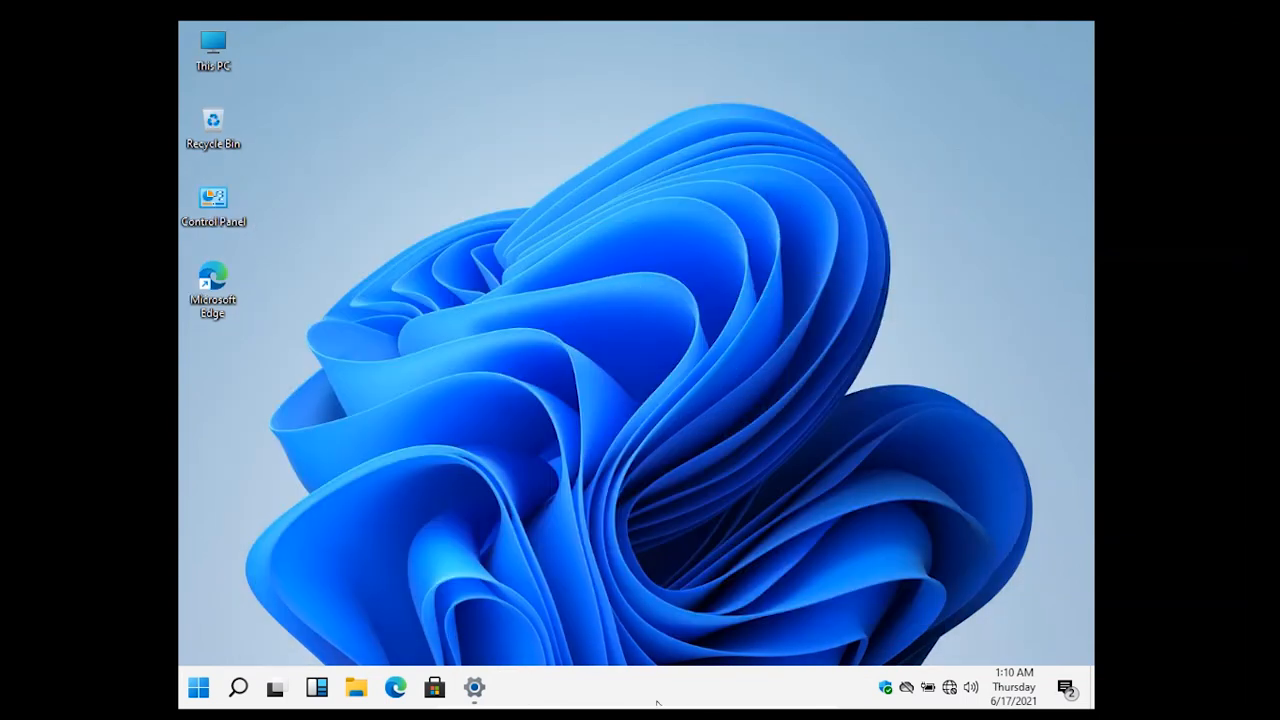
# - Restore and close the Settings window, then try to add a new virtual desktop in Task View
pyautogui.click(486, 693)
pyautogui.click(1076, 35)
pyautogui.click(276, 690)
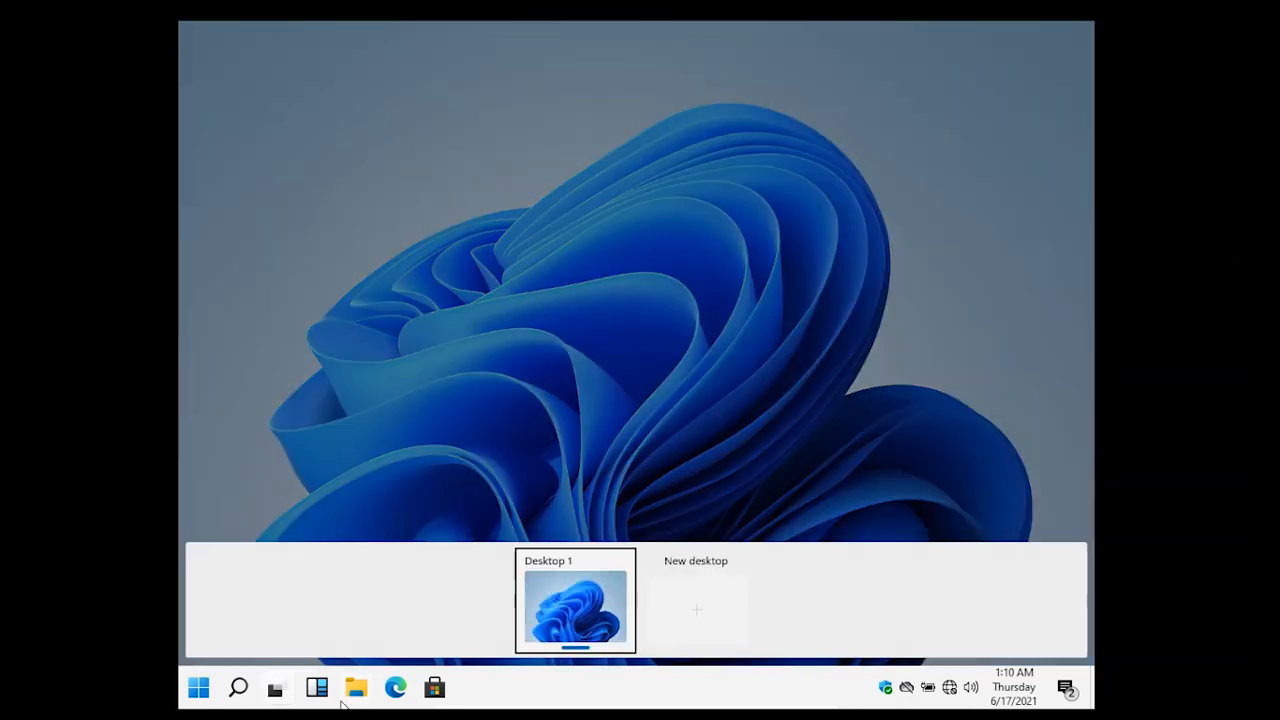
pyautogui.click(708, 607)
pyautogui.click(740, 608)
pyautogui.click(720, 609)
# - Open the Widgets dashboard, try to reload it, and refresh the desktop
pyautogui.click(317, 688)
pyautogui.click(441, 379)
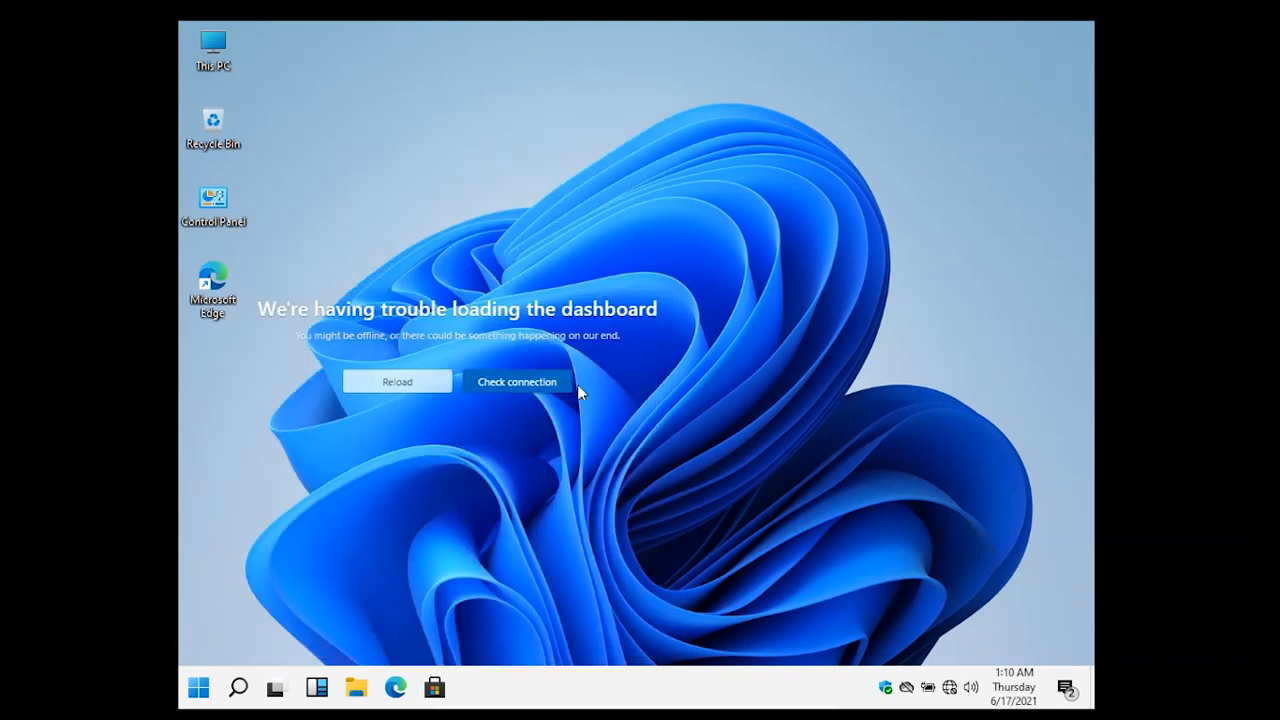
pyautogui.rightClick(819, 291)
pyautogui.rightClick(871, 345)
pyautogui.click(901, 405)
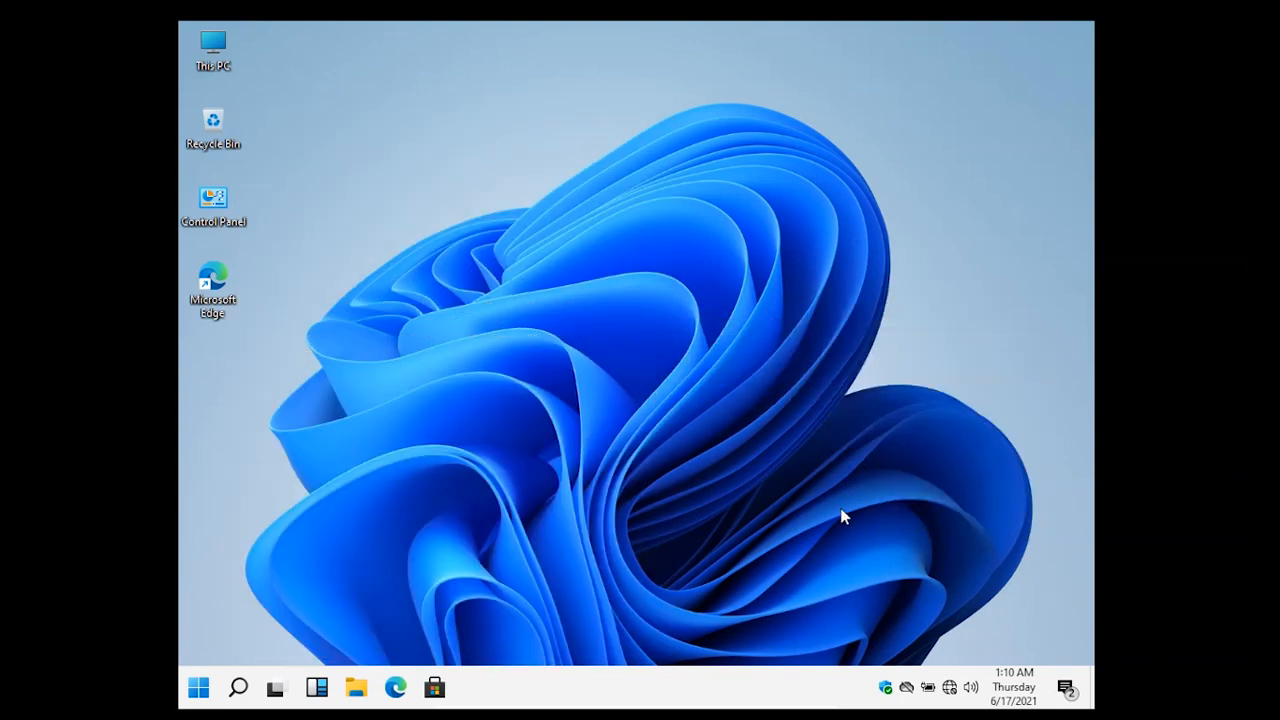
# - Expand the quick actions in the notification center and clear all notifications
pyautogui.click(1068, 692)
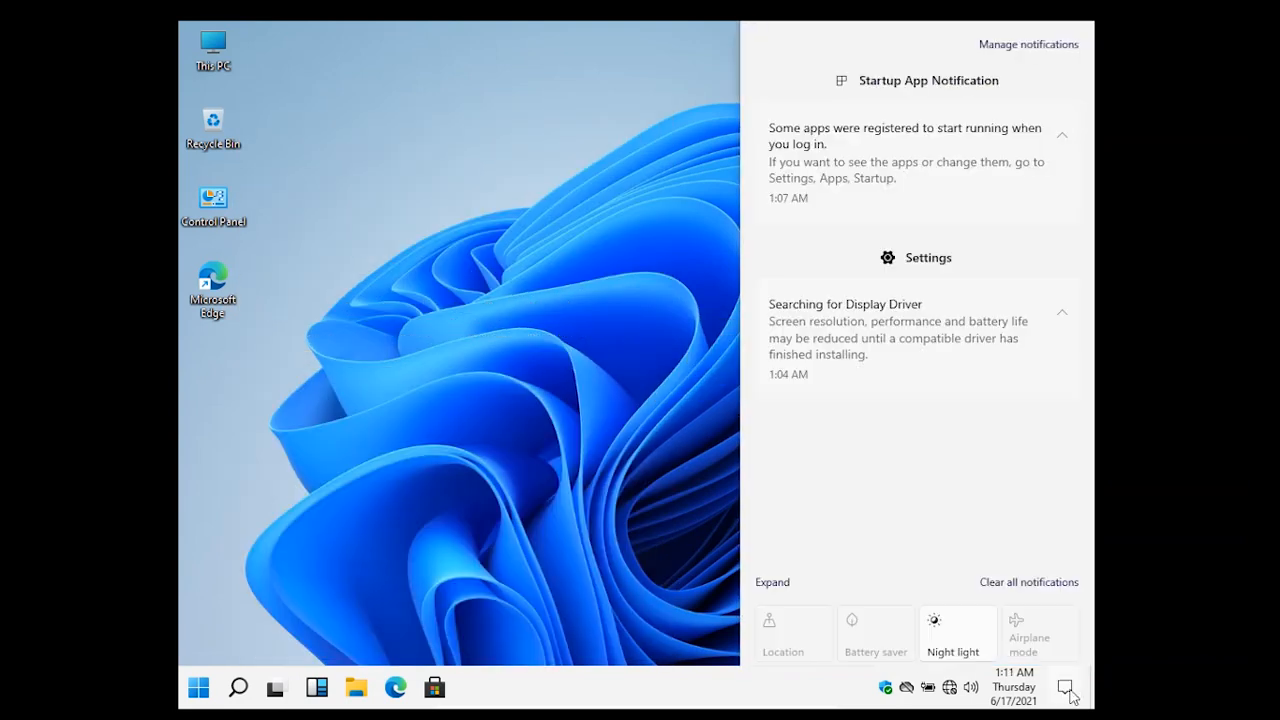
pyautogui.click(772, 584)
pyautogui.click(1008, 451)
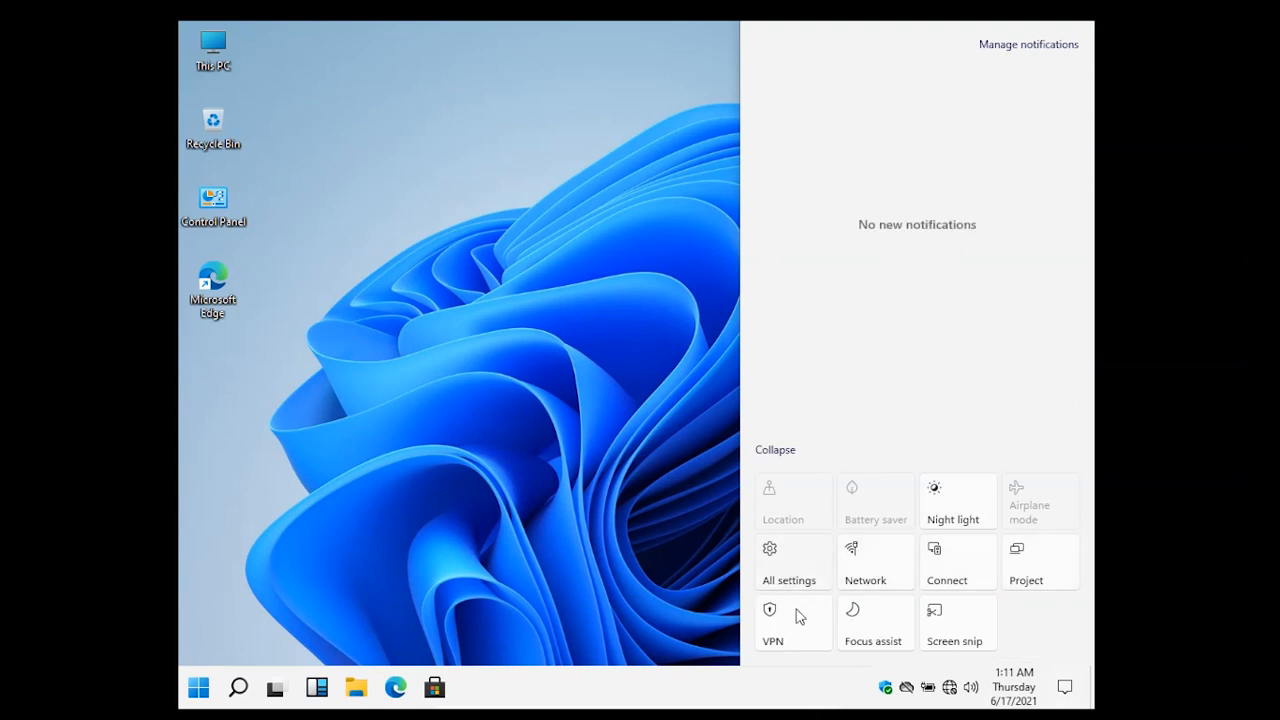
# - Capture a rectangular screen snip of the desktop area above the taskbar and select its notification
pyautogui.click(963, 625)
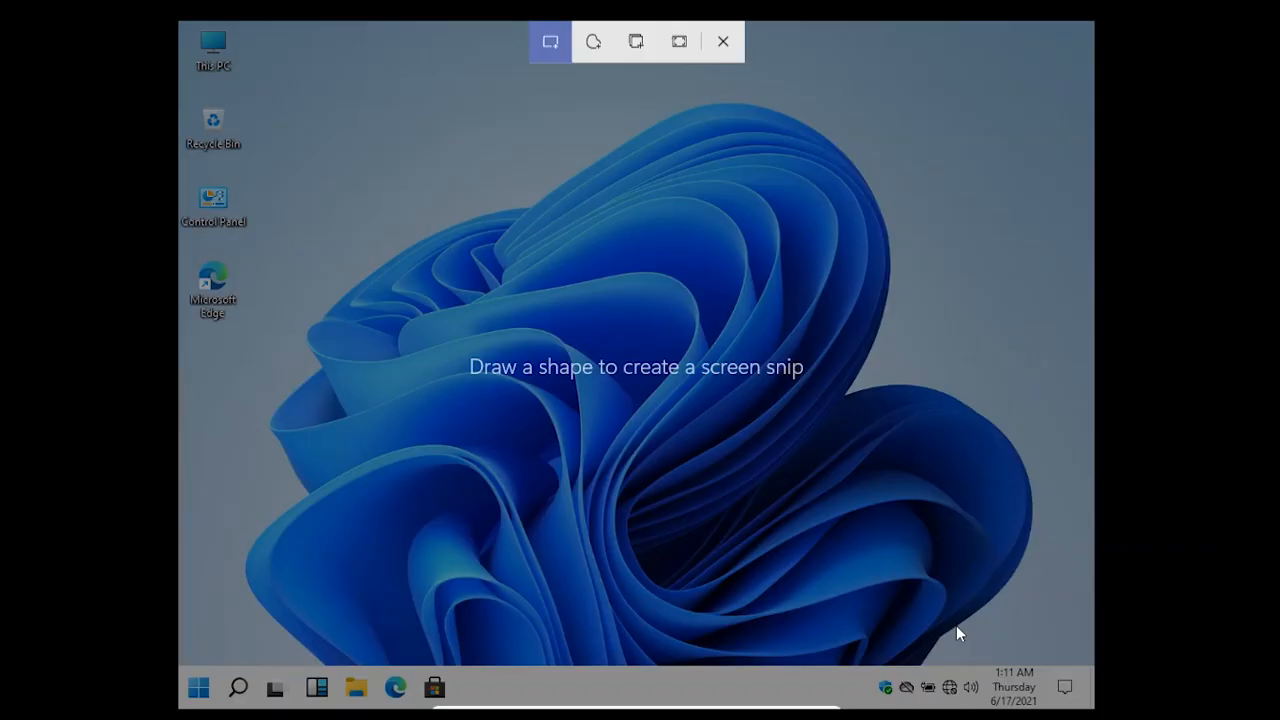
pyautogui.moveTo(226, 88); pyautogui.dragTo(960, 603)
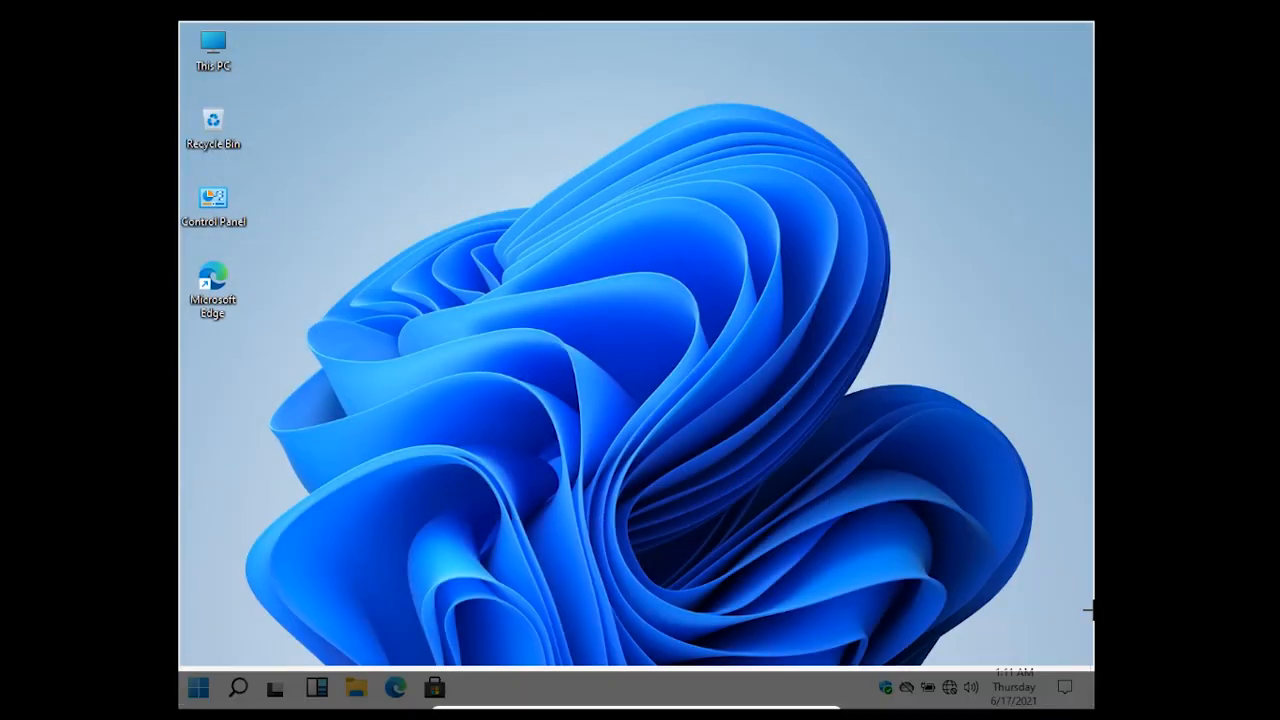
pyautogui.click(1063, 690)
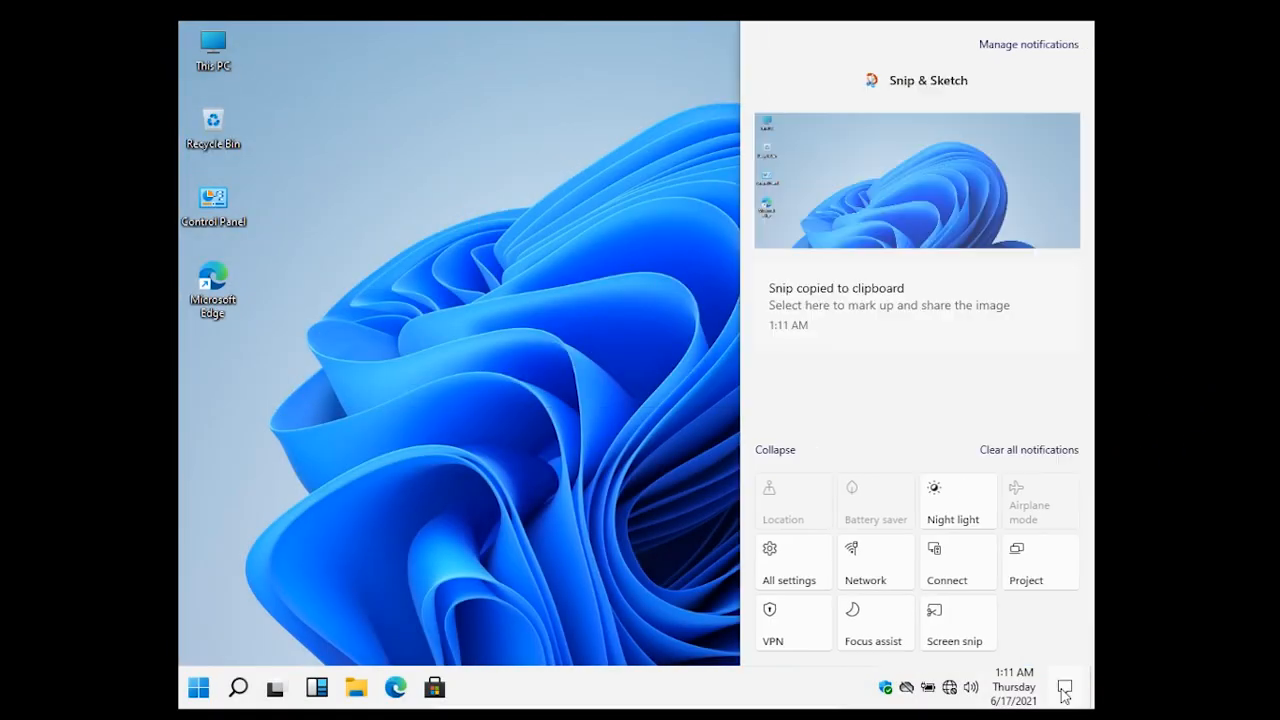
pyautogui.click(928, 247)
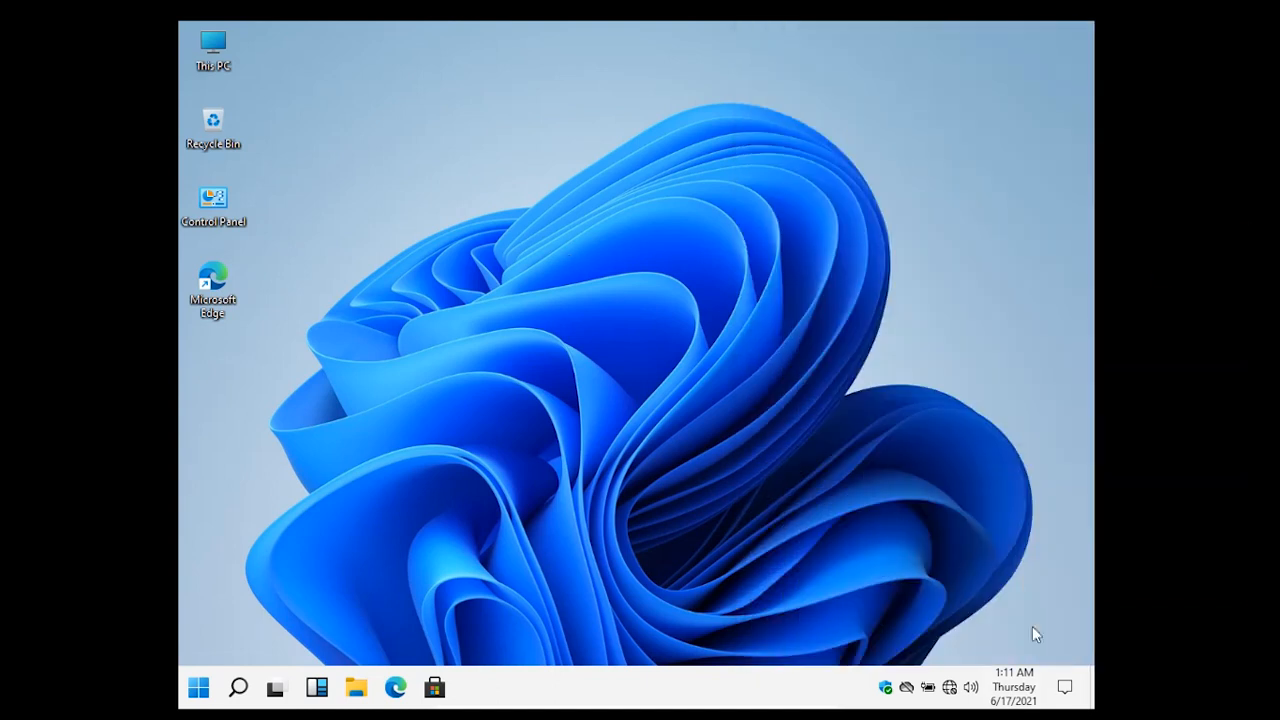
# - Check the clock, volume, network and battery items in the notification area, and open and close Windows Security
pyautogui.click(1010, 693)
pyautogui.click(1010, 678)
pyautogui.click(973, 688)
pyautogui.click(982, 643)
pyautogui.click(958, 692)
pyautogui.click(958, 694)
pyautogui.click(927, 690)
pyautogui.click(612, 545)
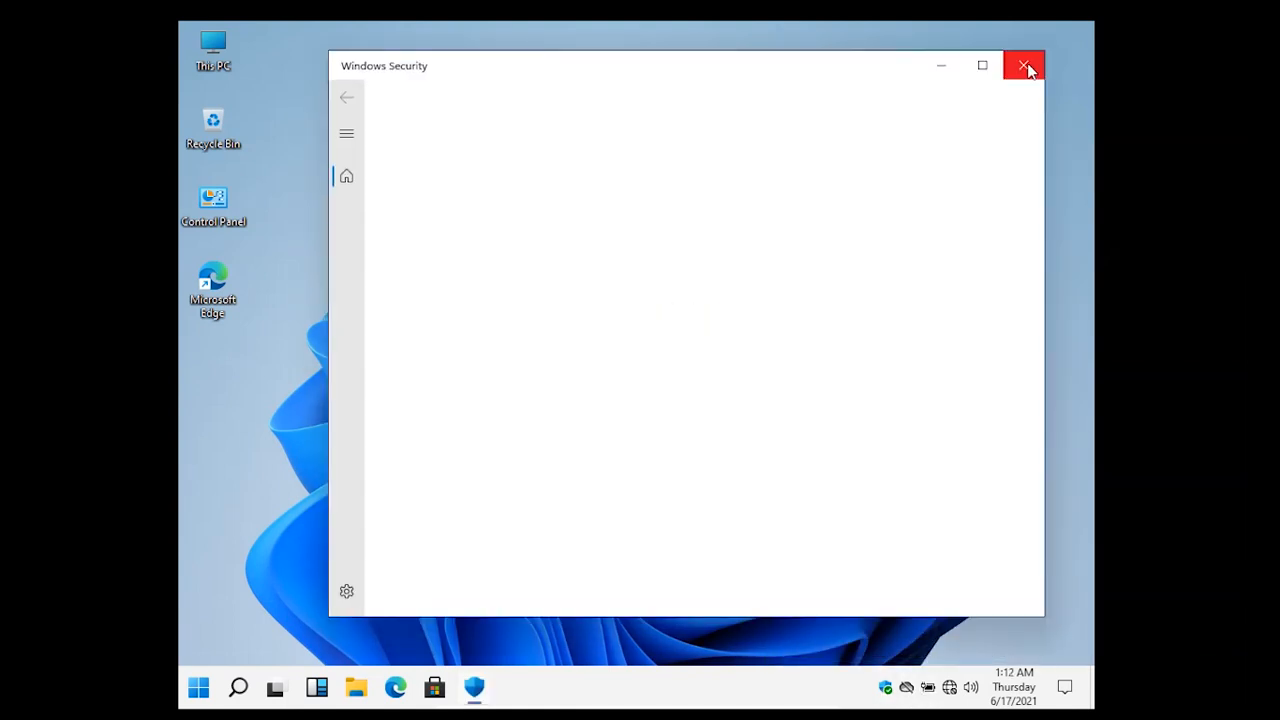
pyautogui.click(1023, 63)
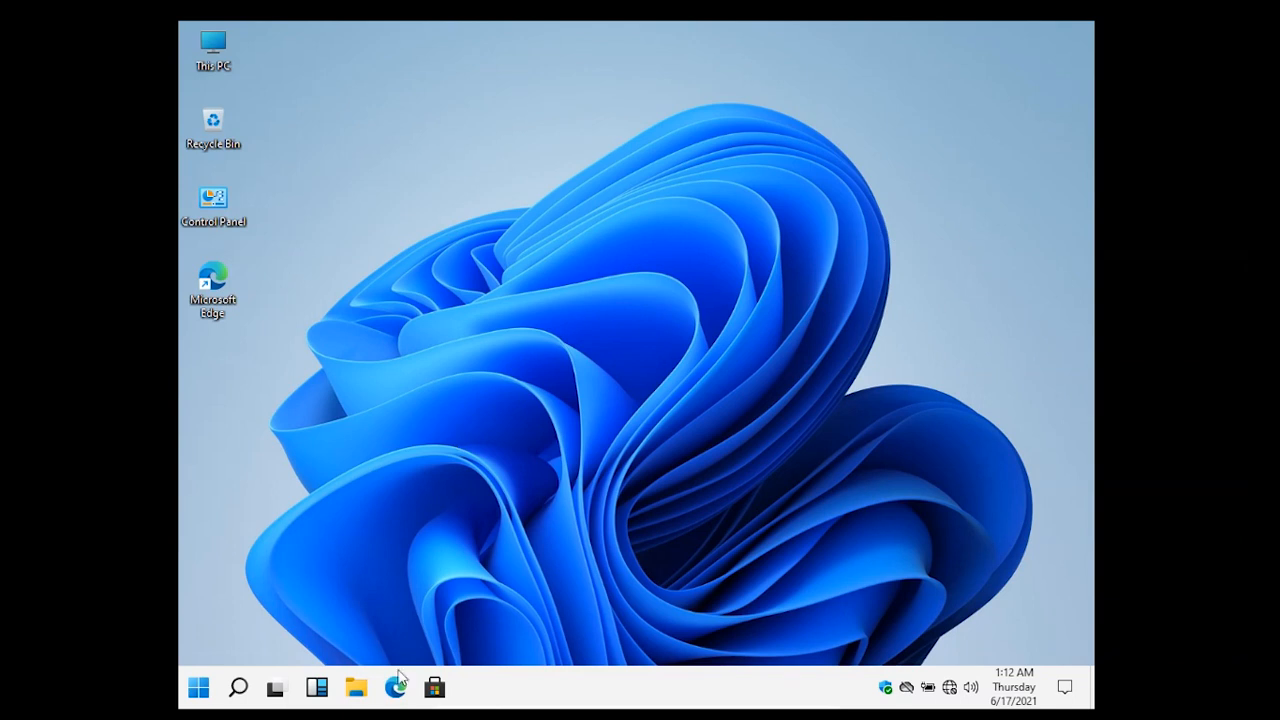
# - Launch Microsoft Edge, then open the Microsoft Store and close it
pyautogui.click(399, 688)
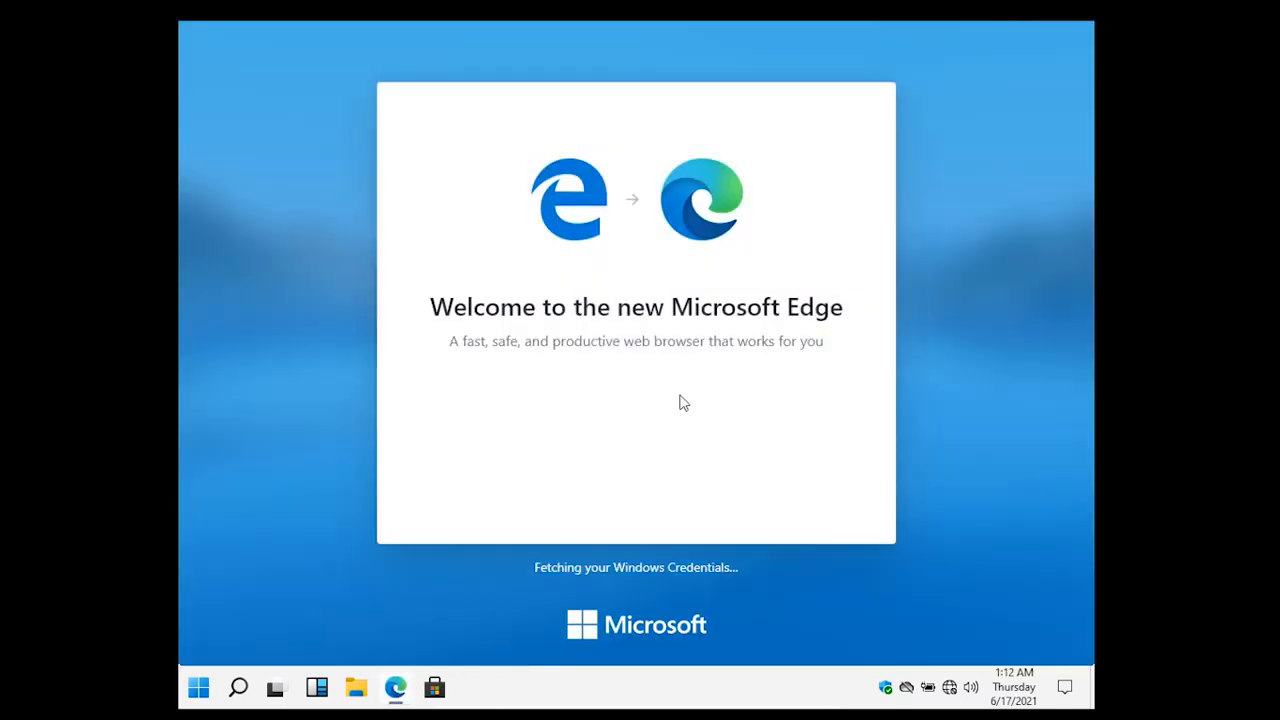
pyautogui.rightClick(410, 680)
pyautogui.click(434, 688)
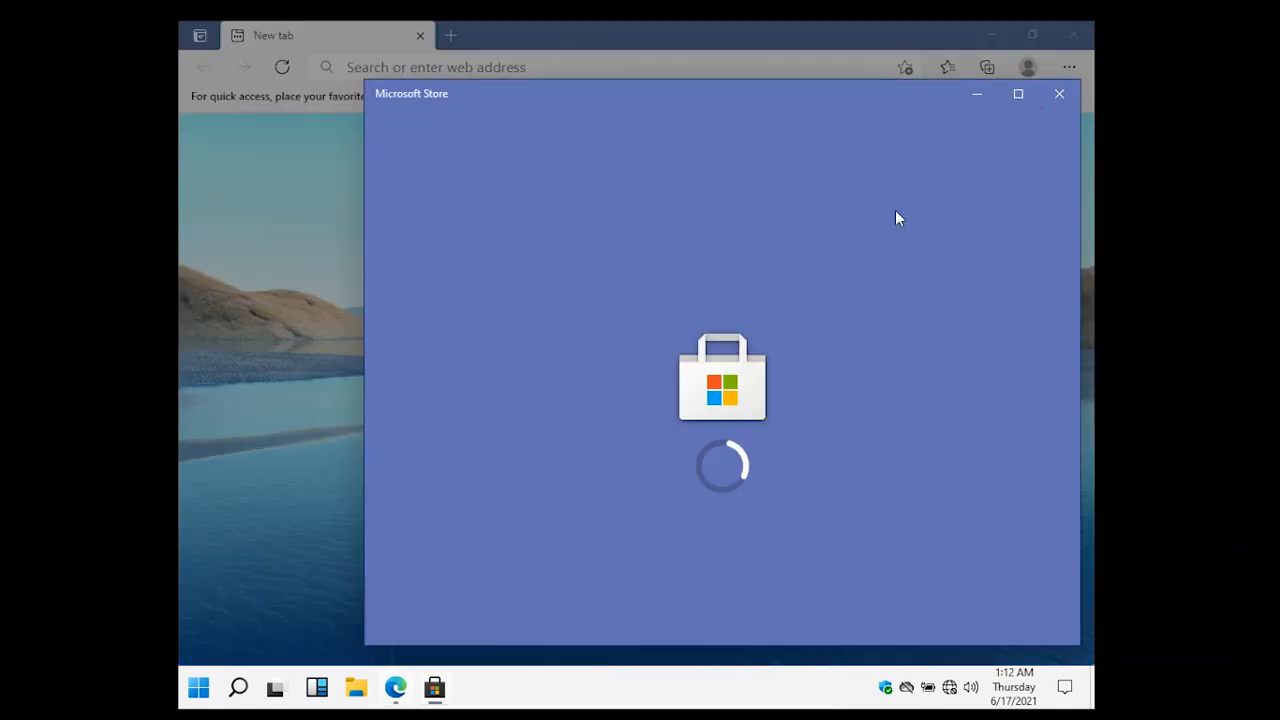
pyautogui.moveTo(855, 100); pyautogui.dragTo(781, 100)
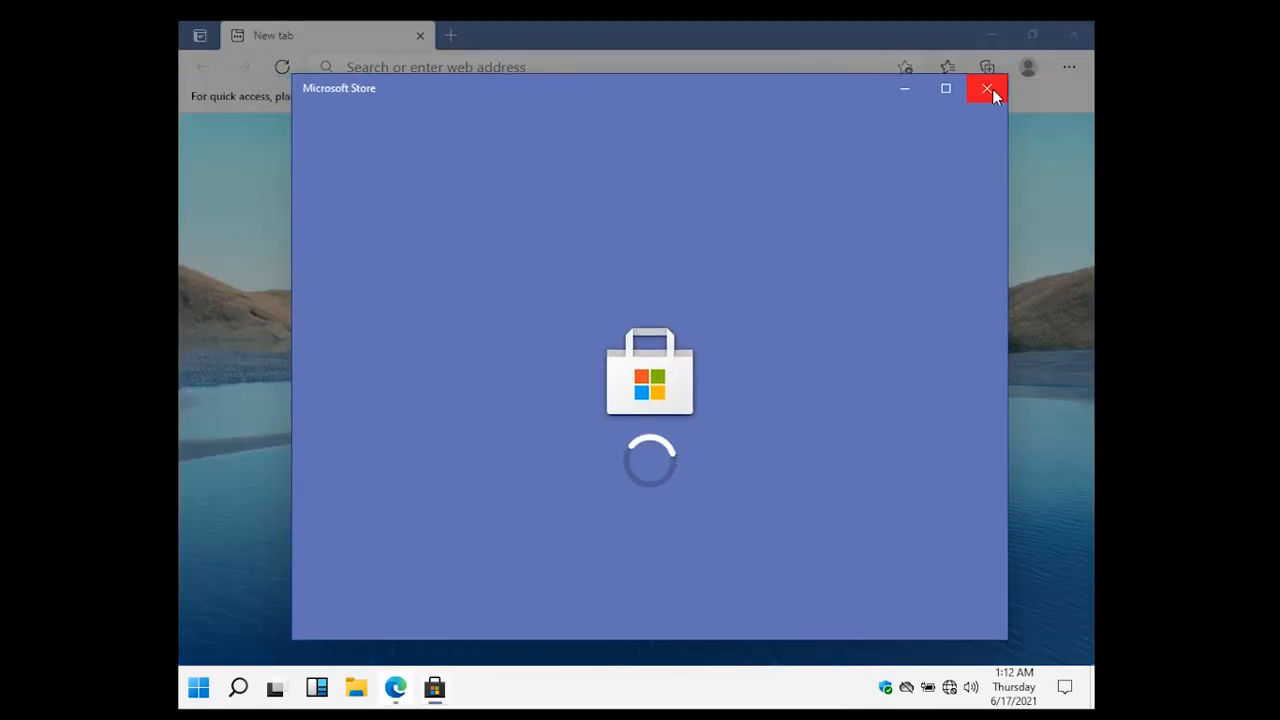
pyautogui.click(990, 89)
# - Go through the Microsoft Edge first-run setup, leave the sync sign-in page, and close the browser
pyautogui.click(686, 505)
pyautogui.click(815, 516)
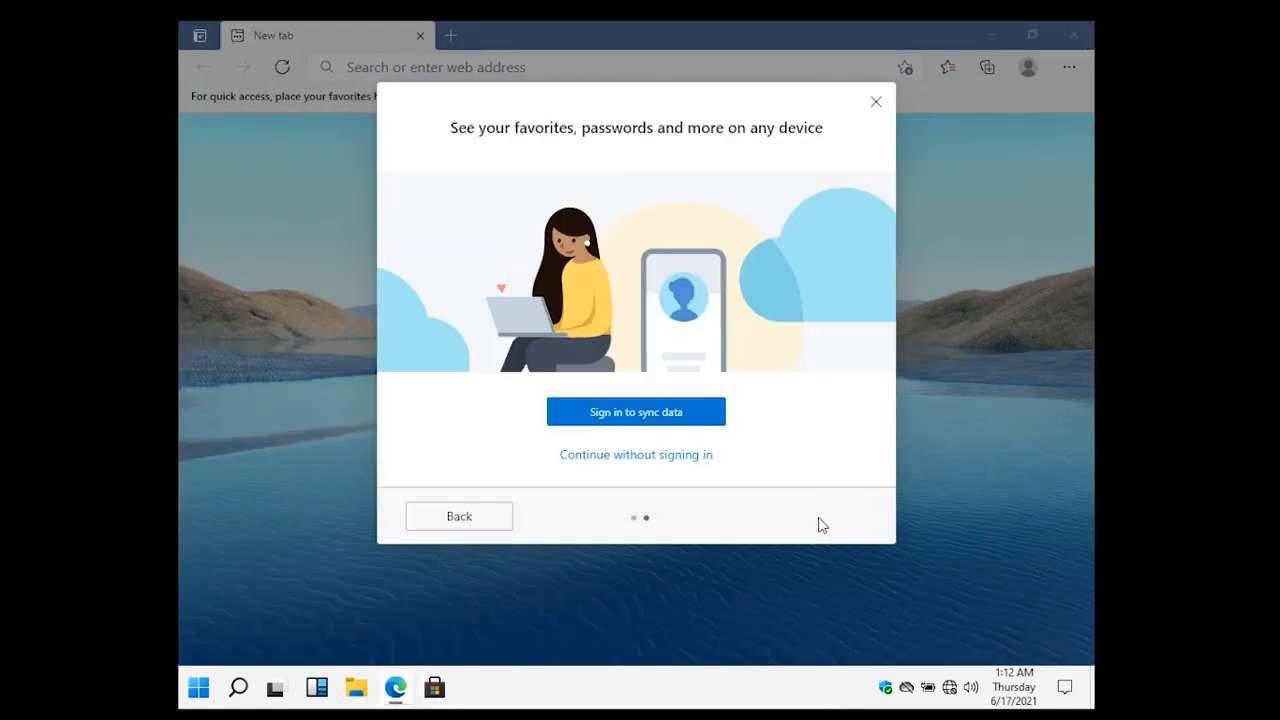
pyautogui.click(646, 418)
pyautogui.click(820, 145)
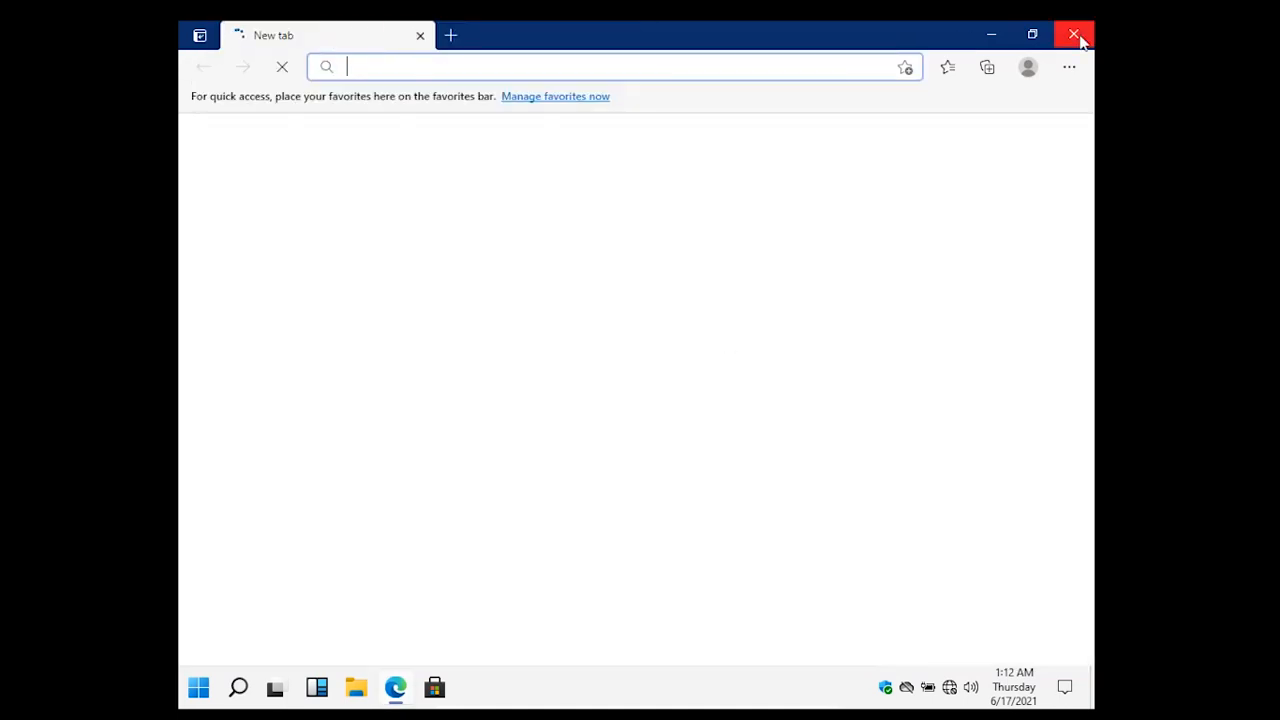
pyautogui.click(1074, 35)
# - Refresh the desktop, then open the taskbar settings and close them
pyautogui.rightClick(728, 400)
pyautogui.rightClick(757, 448)
pyautogui.click(793, 500)
pyautogui.rightClick(705, 680)
pyautogui.click(750, 687)
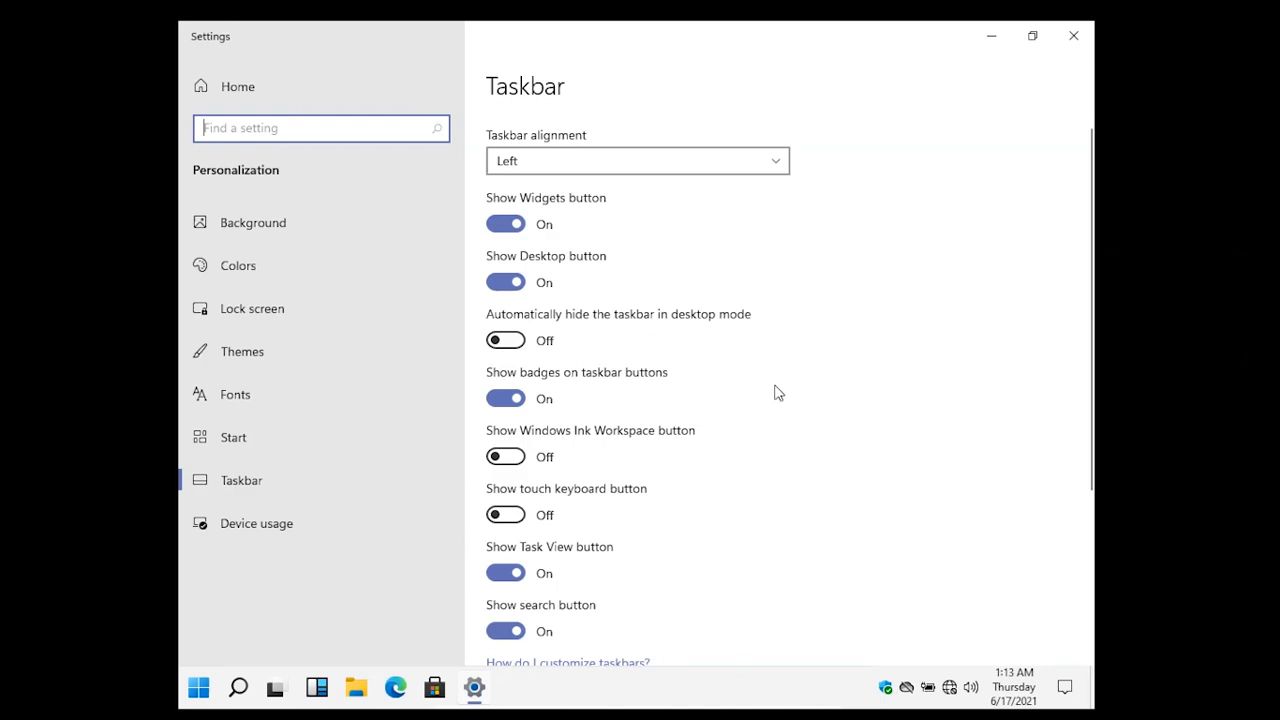
pyautogui.click(1074, 35)
pyautogui.rightClick(581, 682)
pyautogui.click(542, 682)
pyautogui.rightClick(541, 682)
pyautogui.click(516, 681)
# - Open Computer Management from This PC, examine the devices in Device Manager, and close it
pyautogui.doubleClick(213, 45)
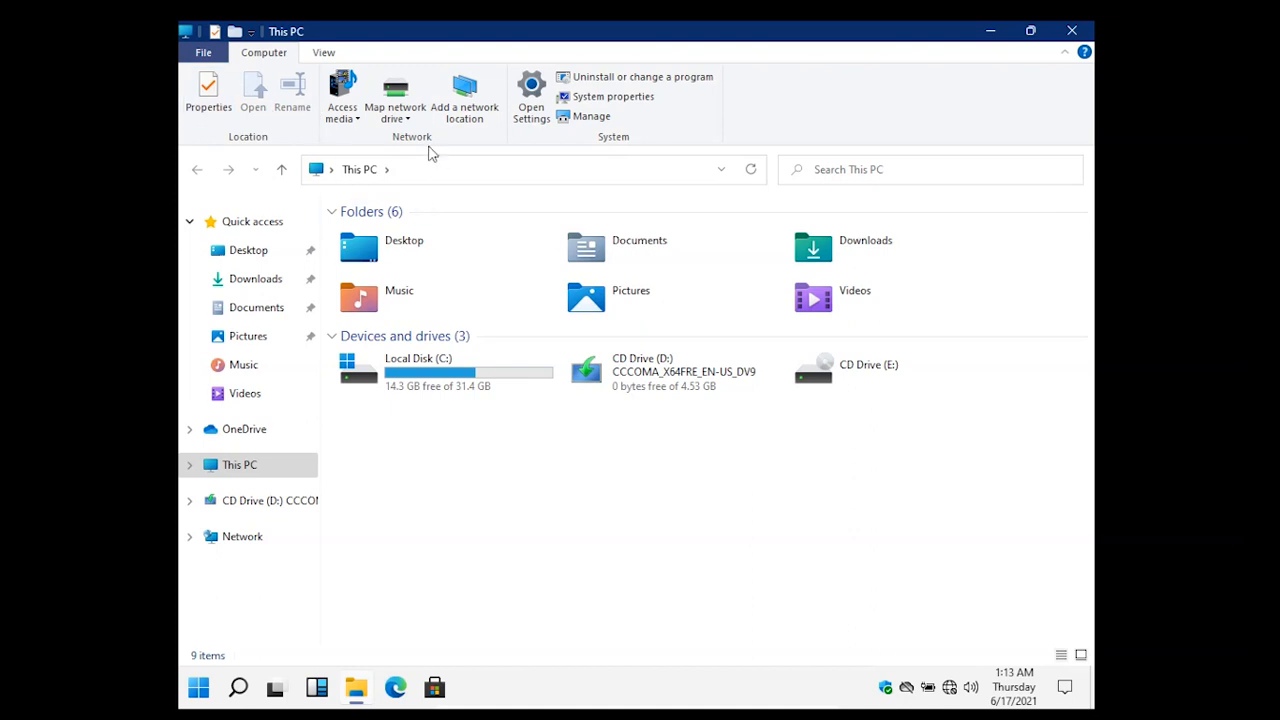
pyautogui.click(590, 117)
pyautogui.click(302, 223)
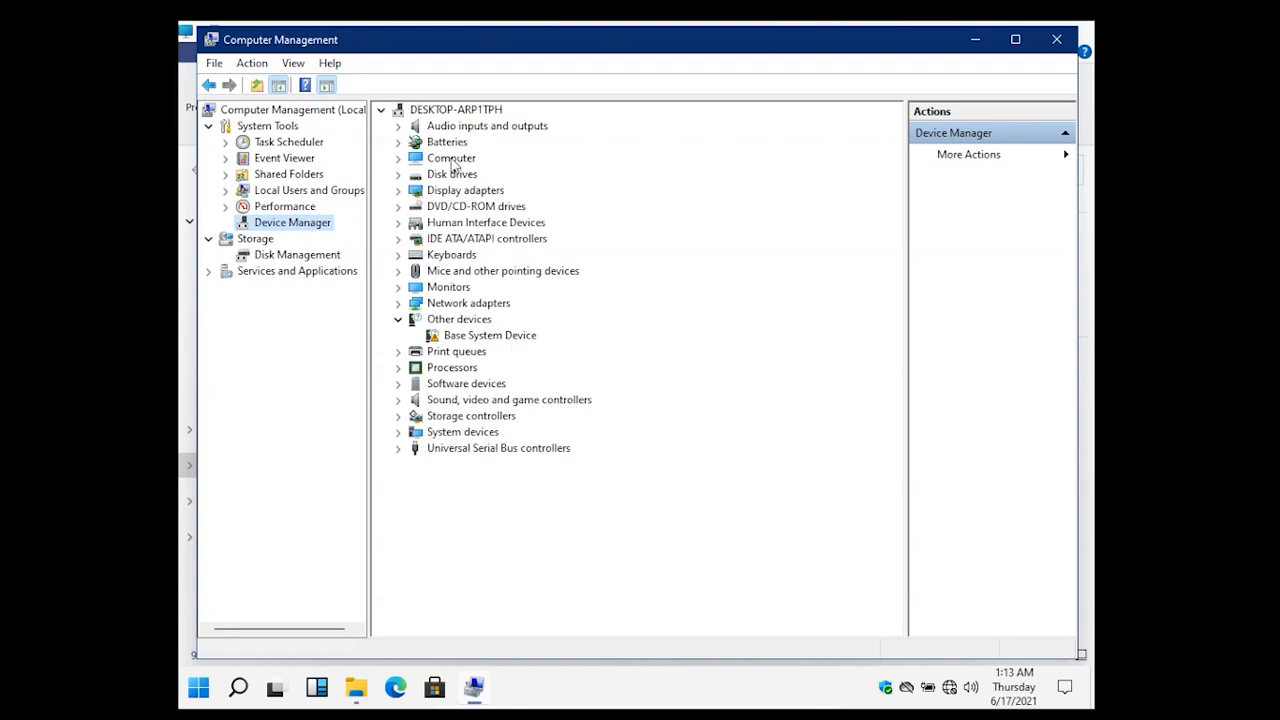
pyautogui.click(1056, 39)
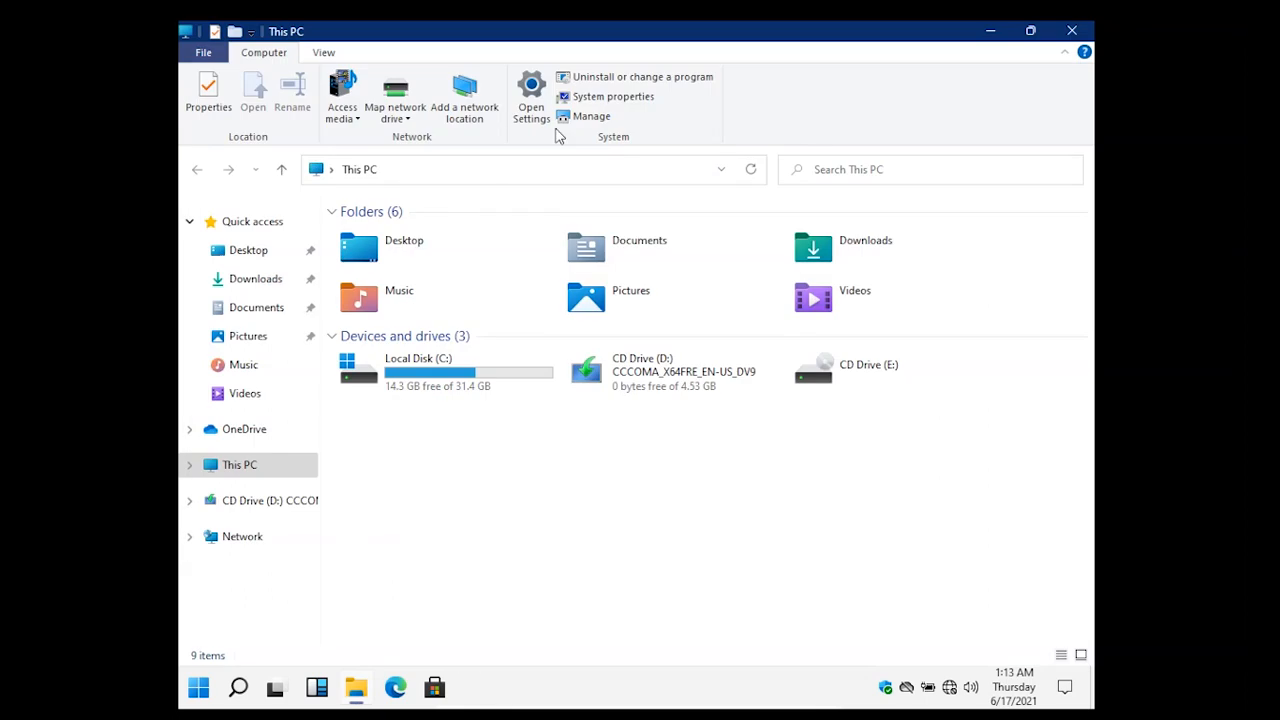
# - Open the system properties and examine the device specifications, Windows specifications and related settings on the About page
pyautogui.click(645, 104)
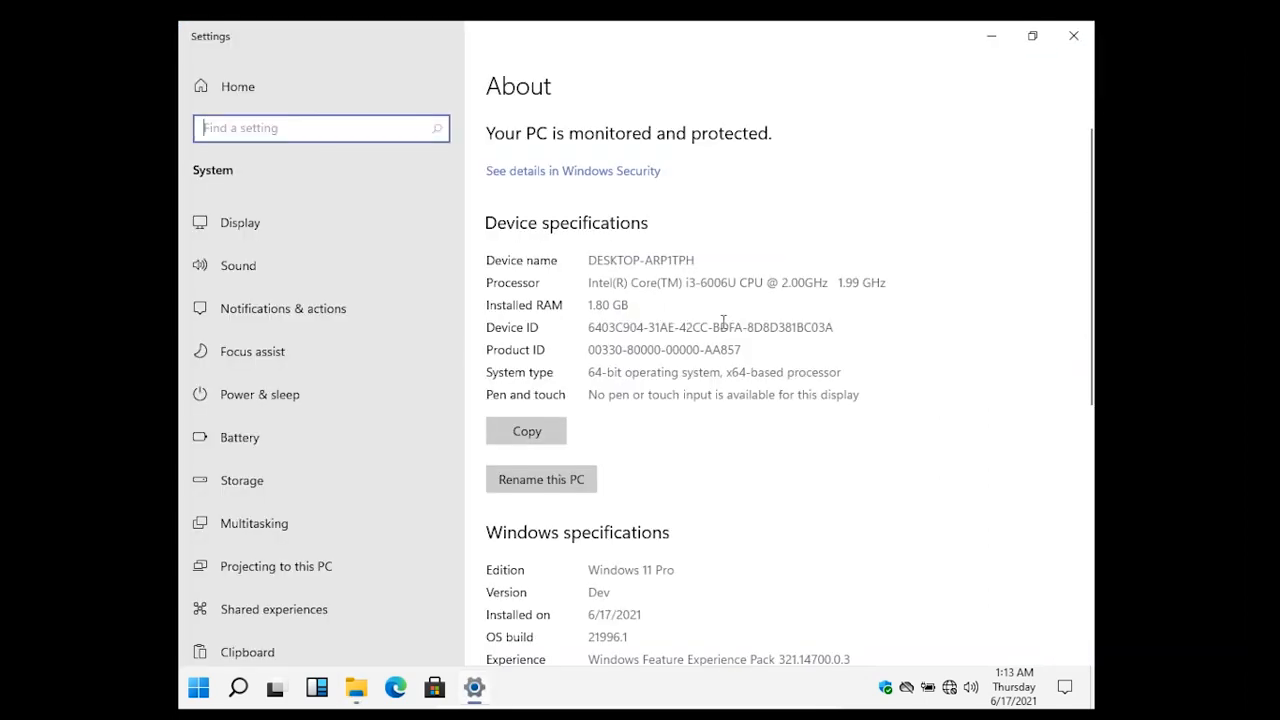
pyautogui.scroll(-5, 716, 328)
pyautogui.scroll(5, 791, 371)
pyautogui.scroll(-2, 668, 439)
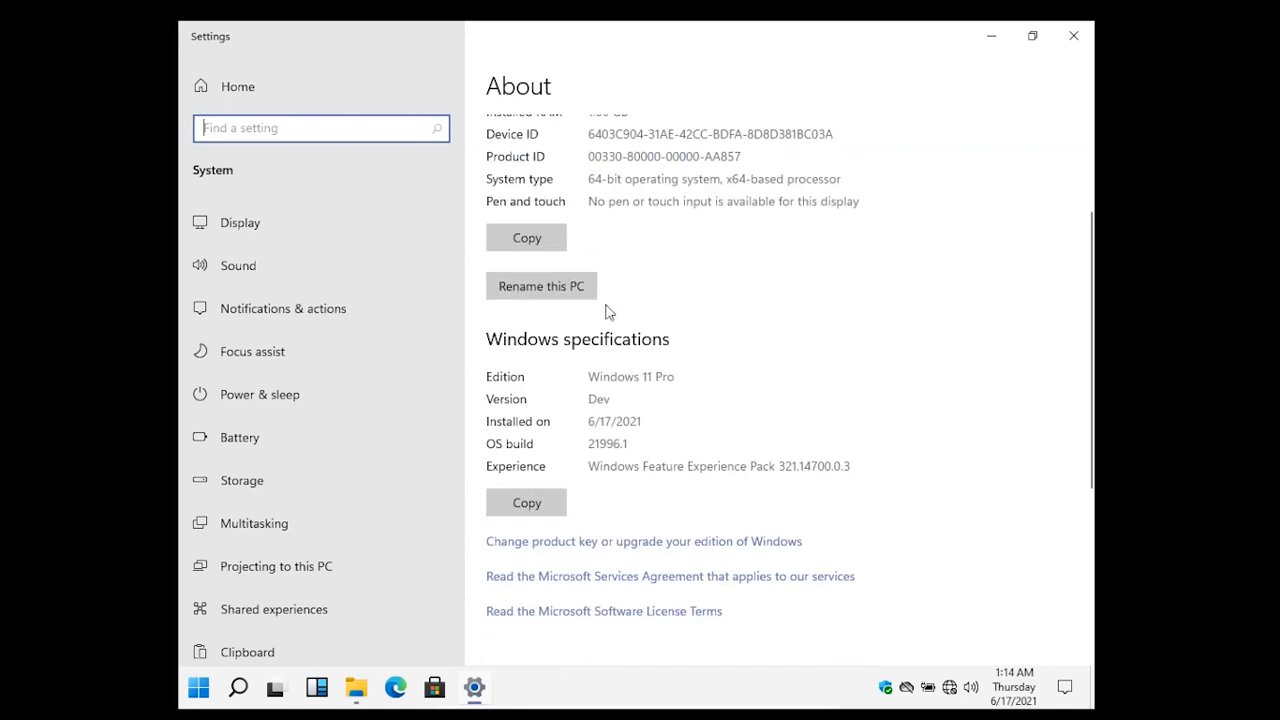
pyautogui.scroll(-1, 620, 310)
pyautogui.scroll(-3, 688, 400)
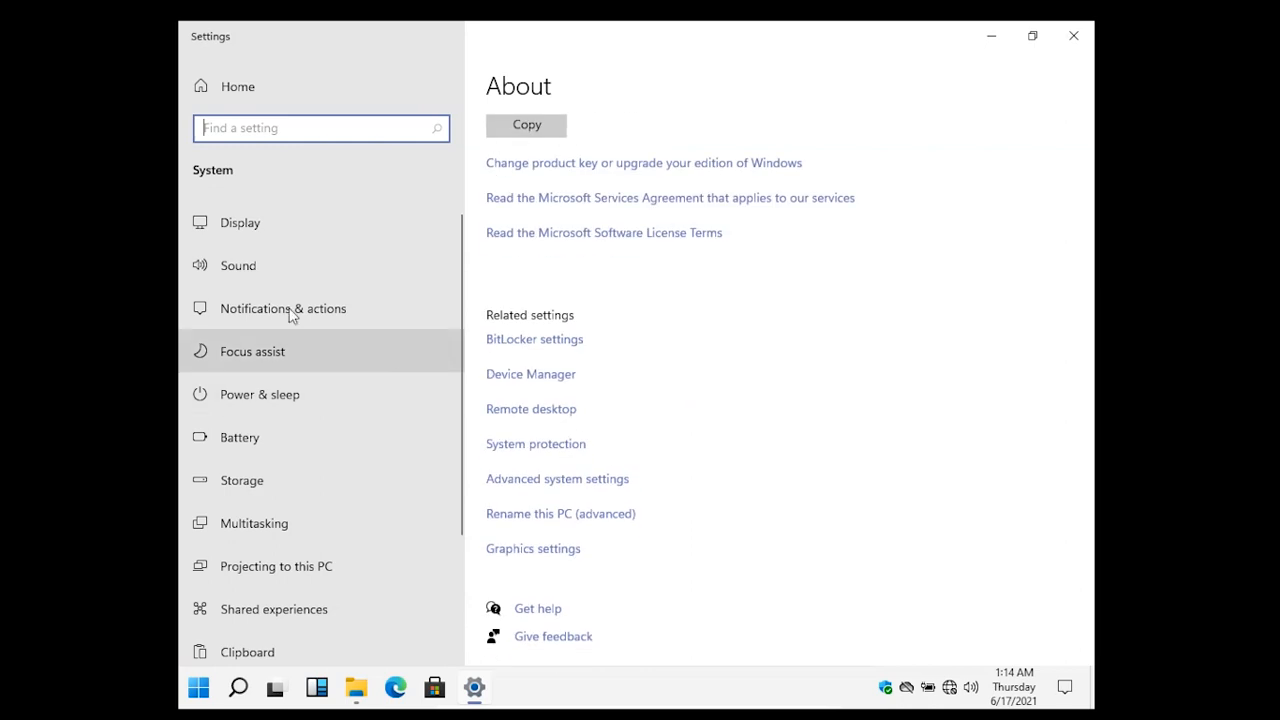
# - Set the speakers' output volume to 100 in the system sound settings and look through the remaining sound options
pyautogui.click(276, 238)
pyautogui.click(259, 269)
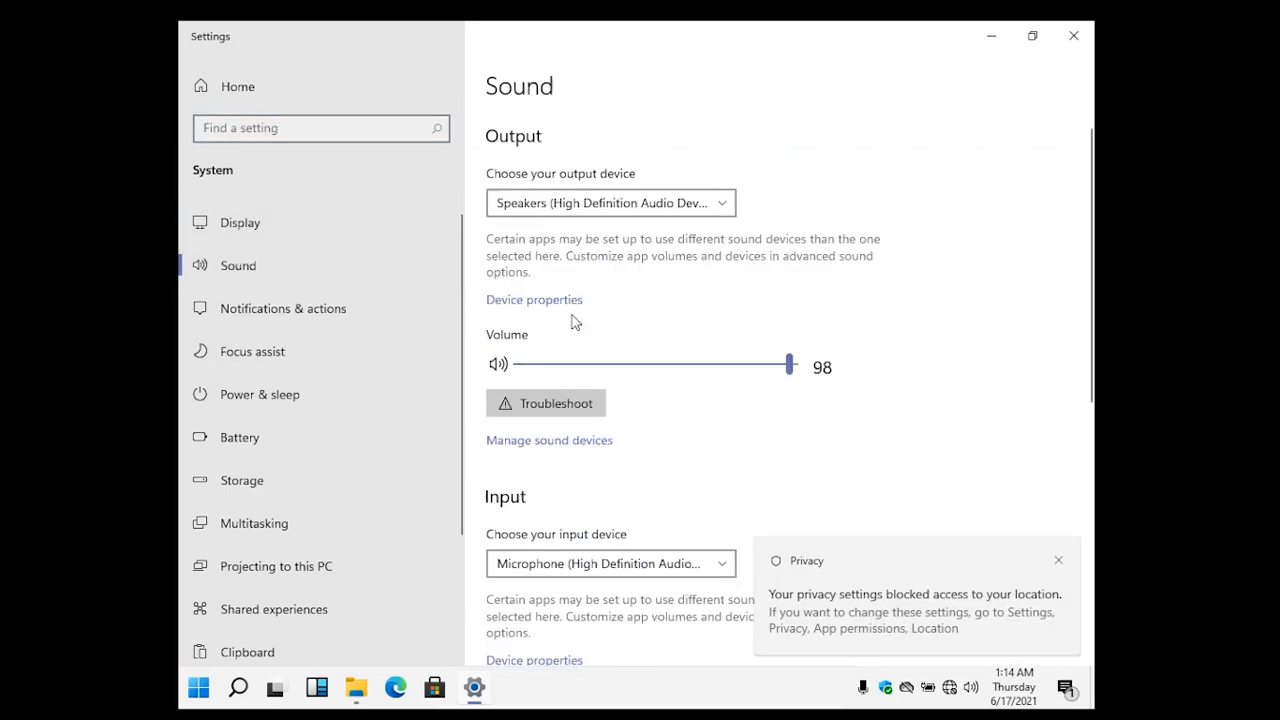
pyautogui.click(787, 367)
pyautogui.moveTo(787, 370); pyautogui.dragTo(874, 365)
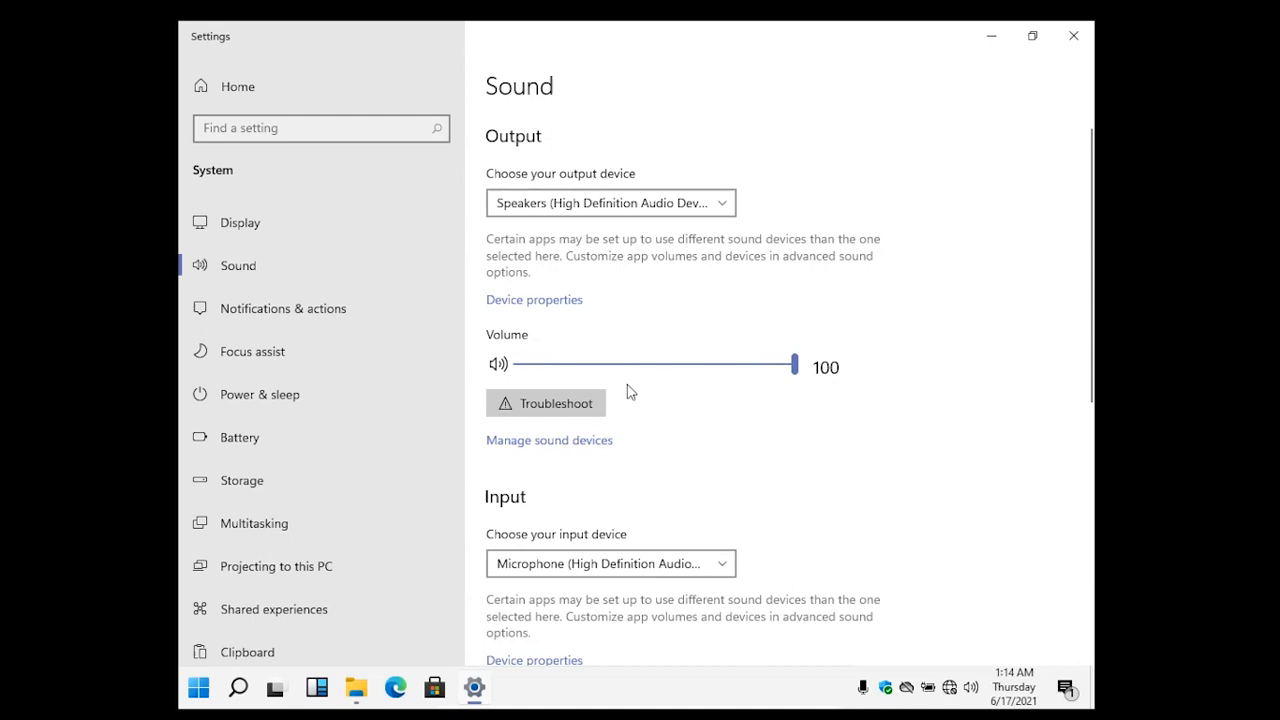
pyautogui.scroll(-5, 777, 500)
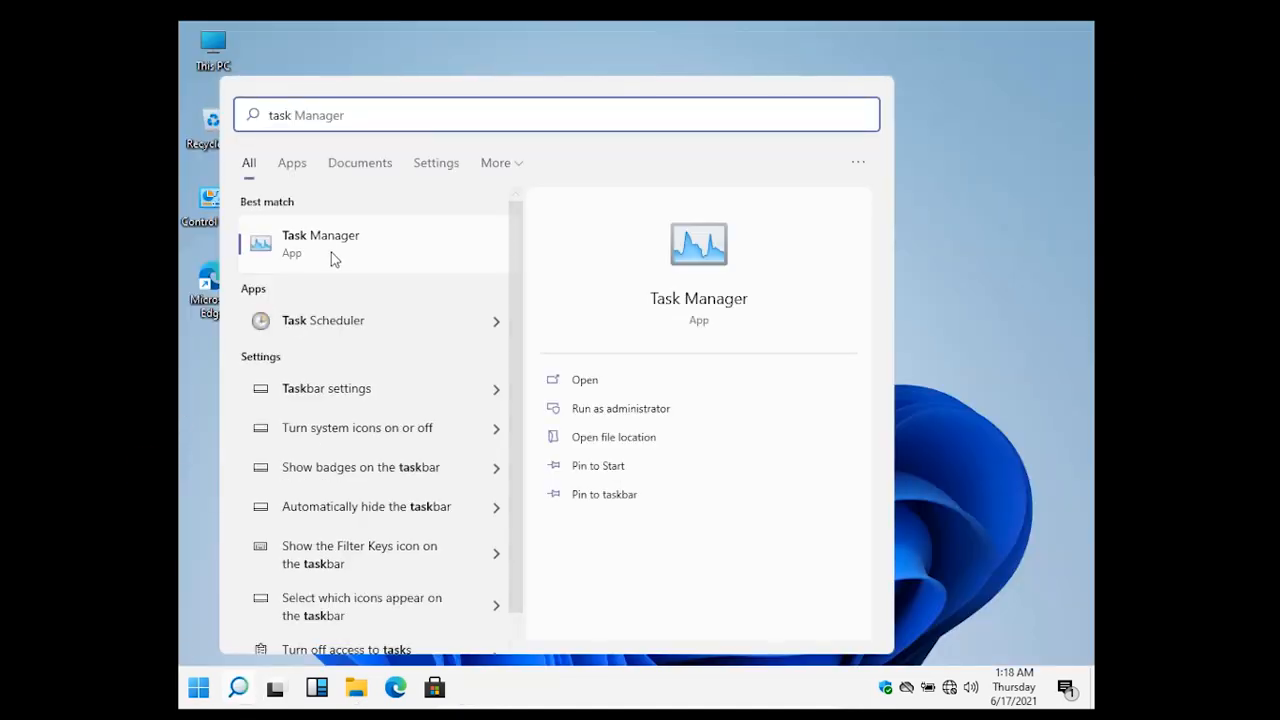
# - Open Task Manager, expand it to full details, and examine the performance, app history, startup and users information
pyautogui.click(320, 243)
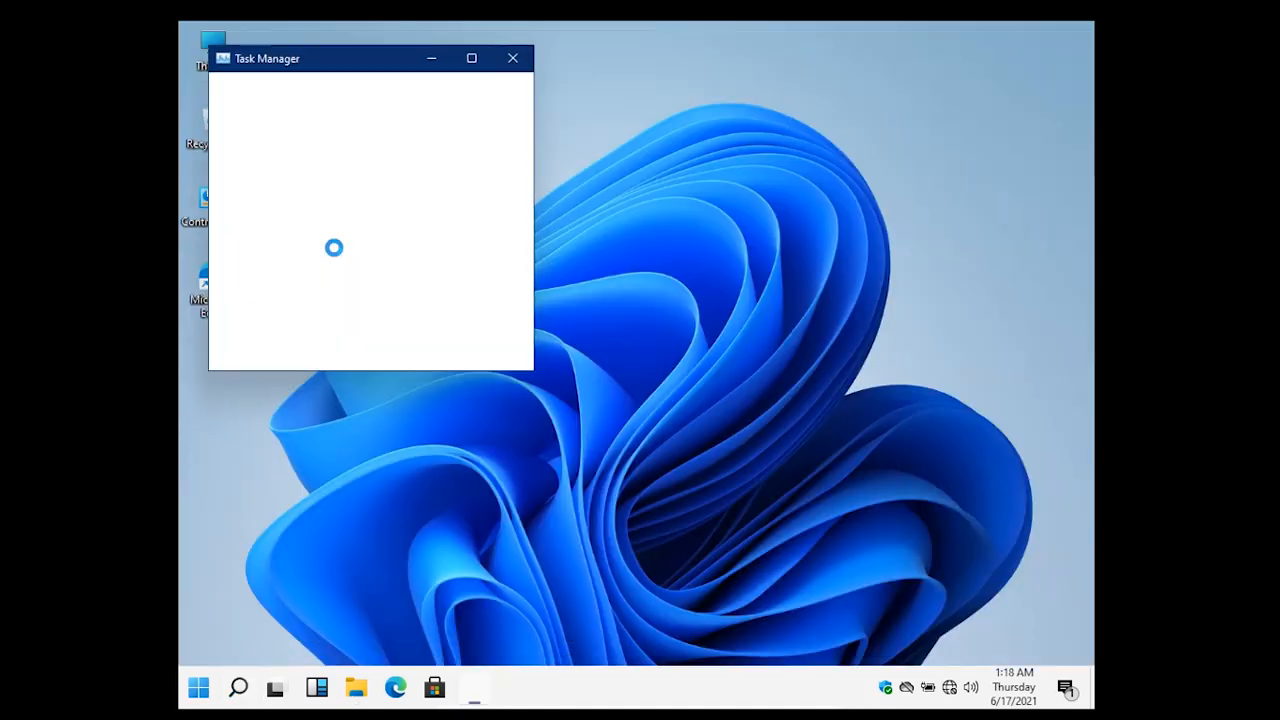
pyautogui.click(472, 57)
pyautogui.click(258, 648)
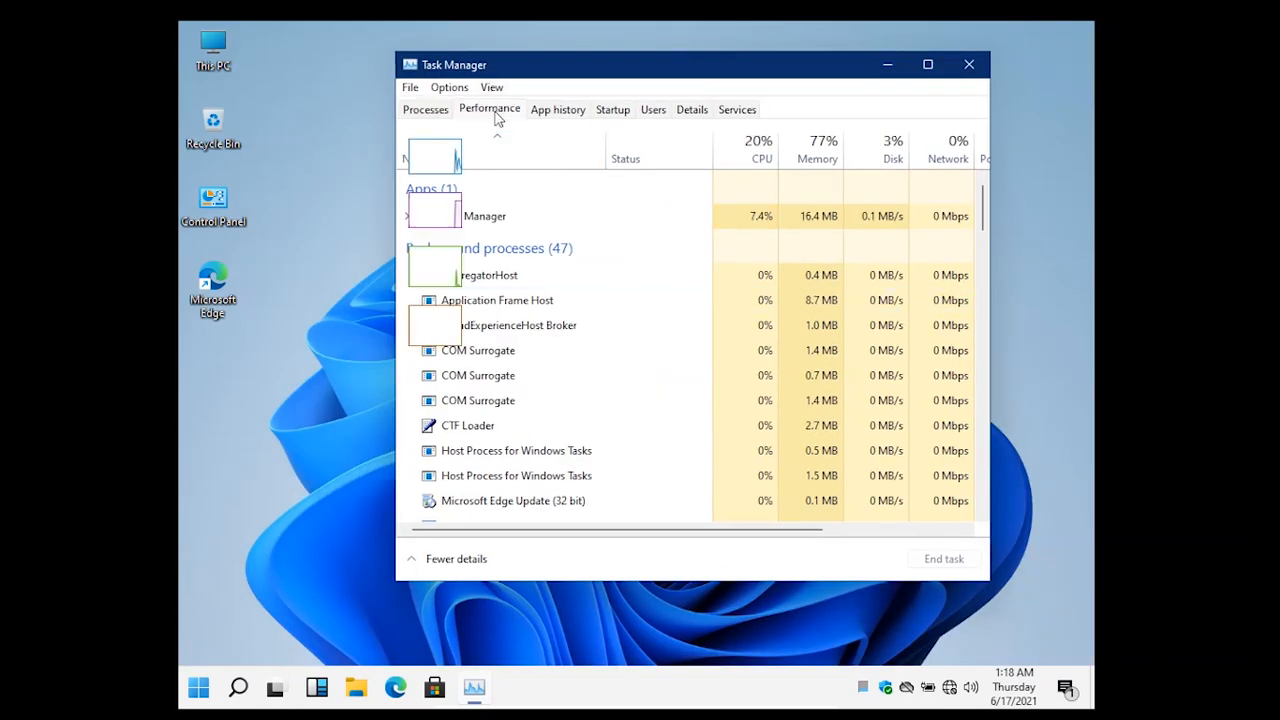
pyautogui.click(496, 112)
pyautogui.click(560, 112)
pyautogui.click(614, 110)
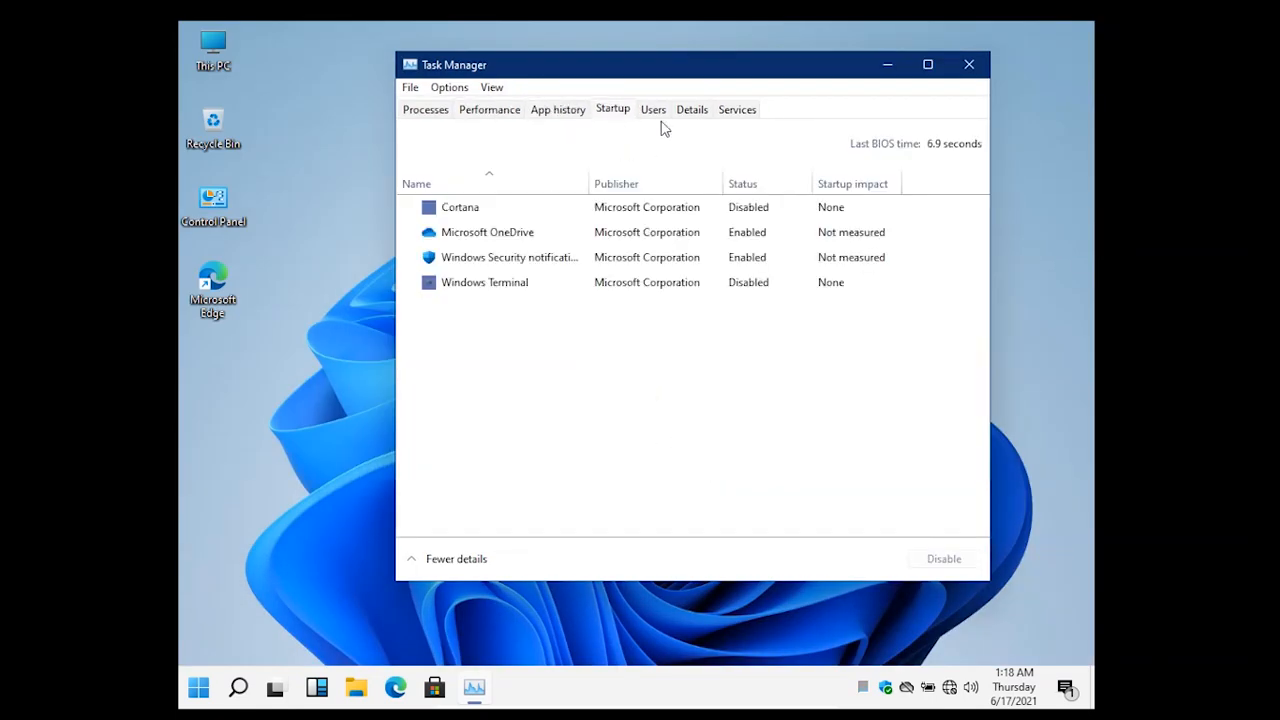
pyautogui.click(653, 110)
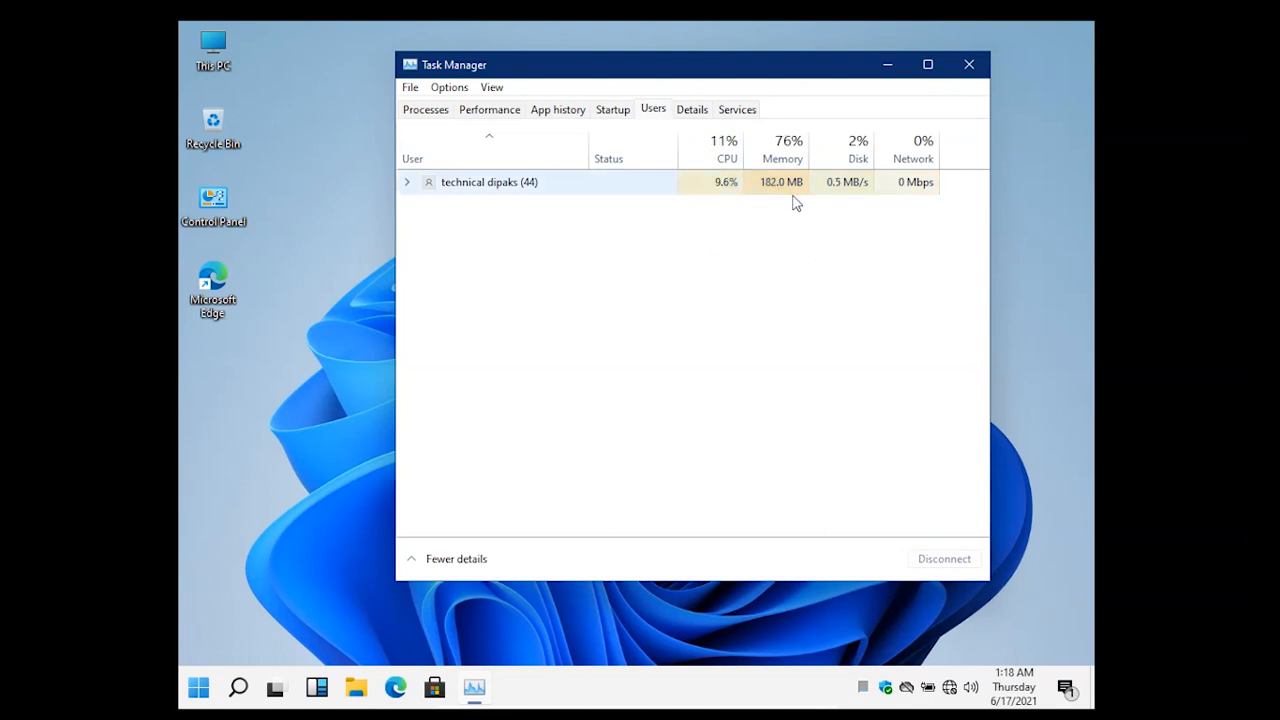